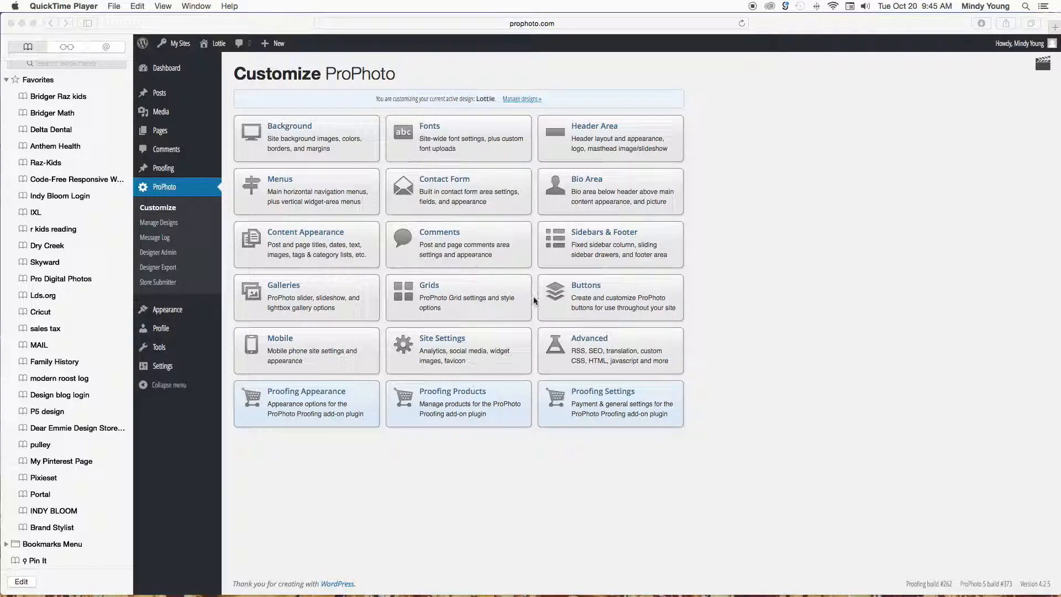
Open ProPhoto's Buttons customization area and look through all the design's existing buttons to the end of the list
left_click(594, 300)
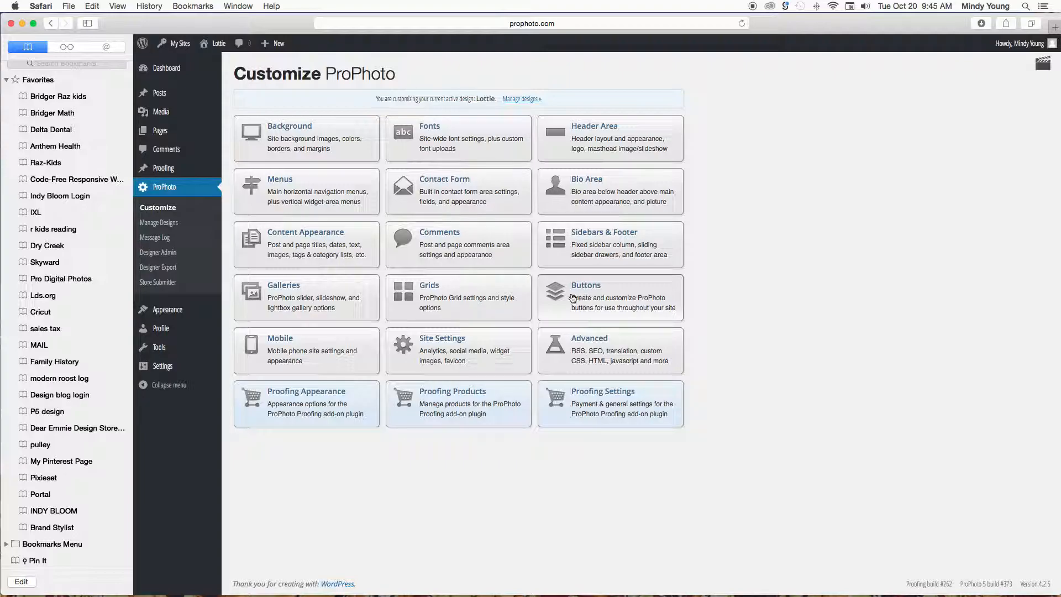
left_click(583, 286)
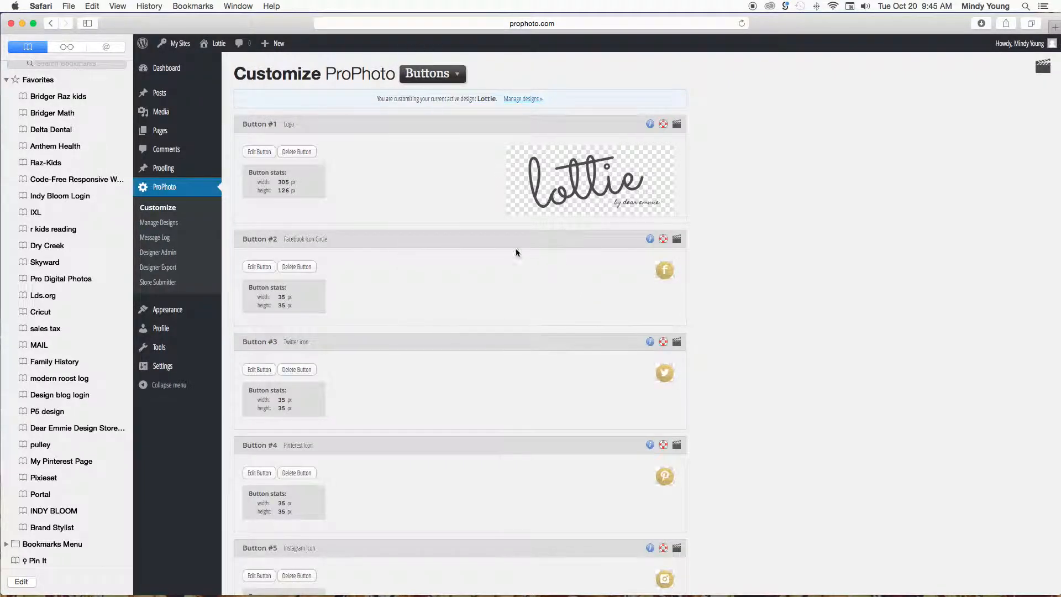
scroll(370, 265, "down", 5)
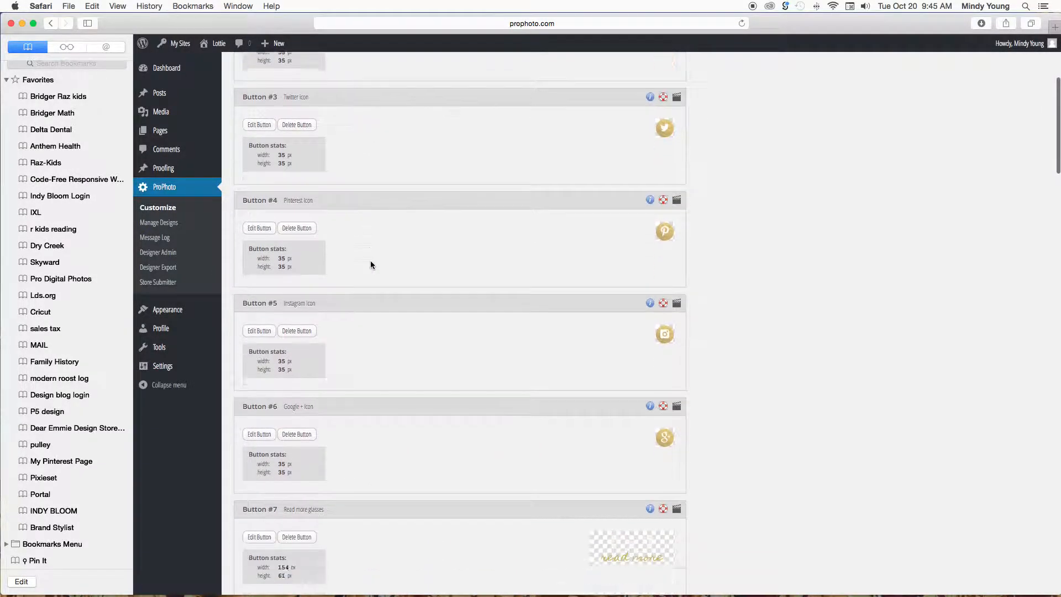
scroll(370, 265, "down", 3)
scroll(492, 359, "down", 4)
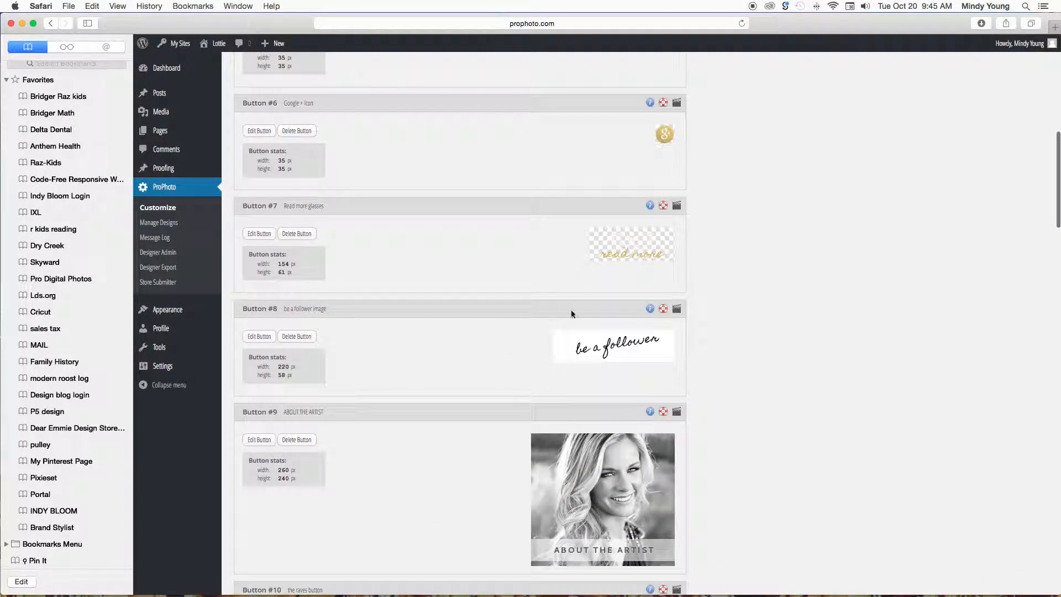
scroll(549, 359, "down", 7)
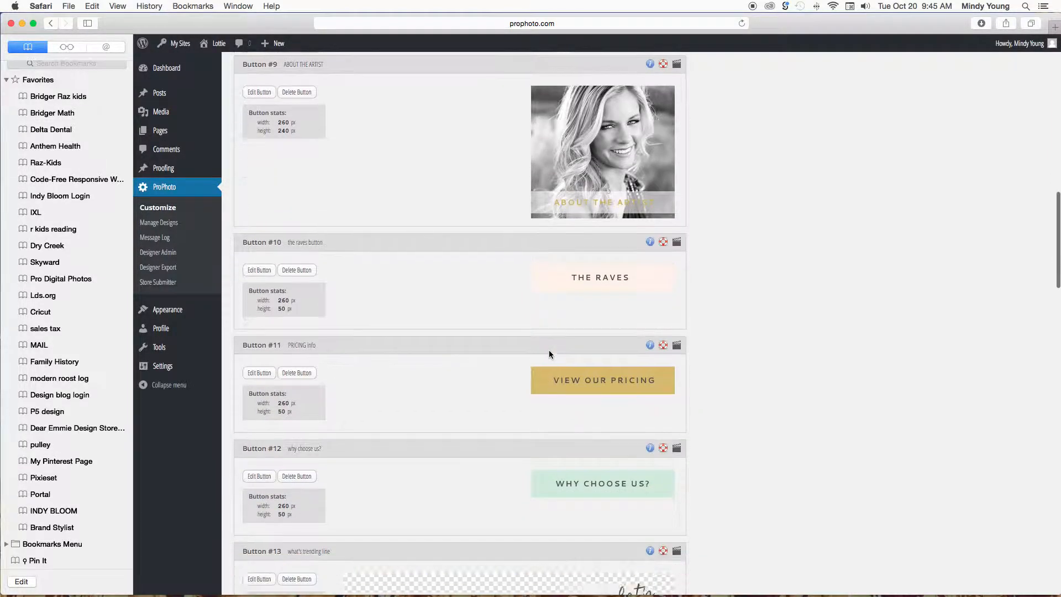
scroll(549, 350, "down", 9)
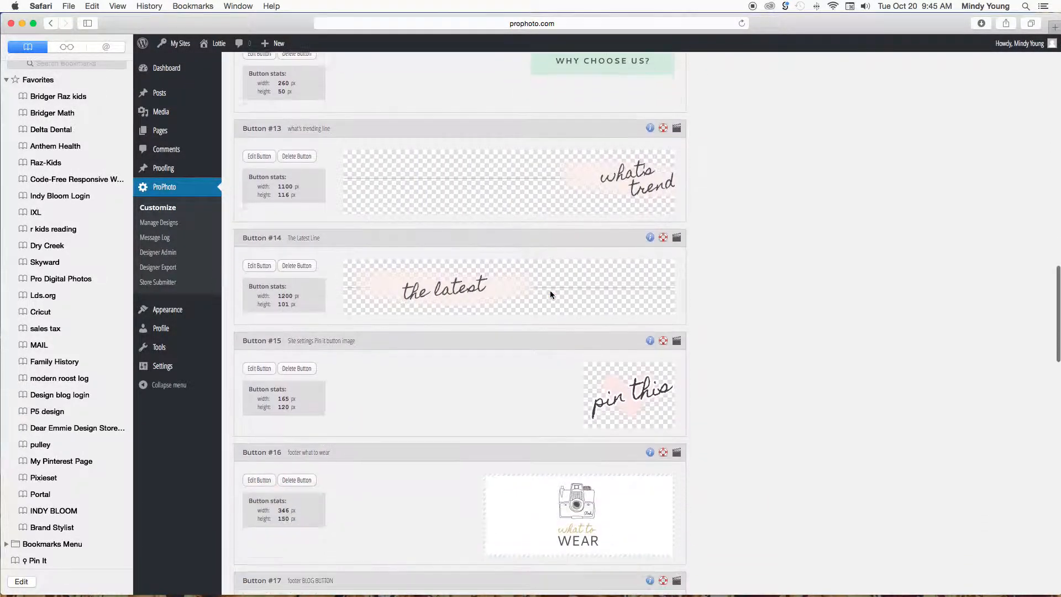
scroll(550, 294, "down", 6)
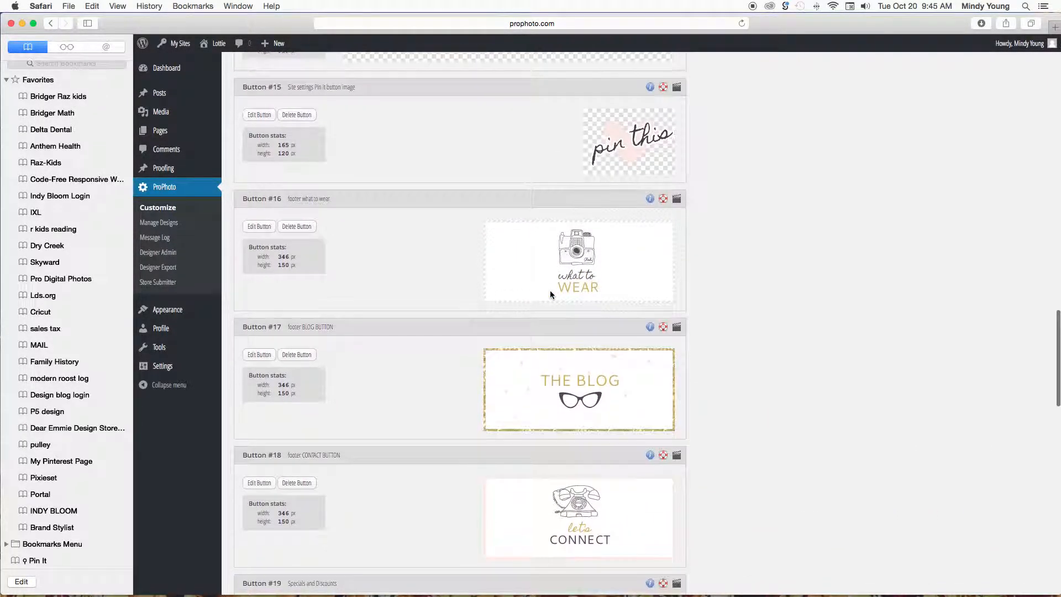
scroll(550, 295, "down", 1)
scroll(550, 294, "down", 2)
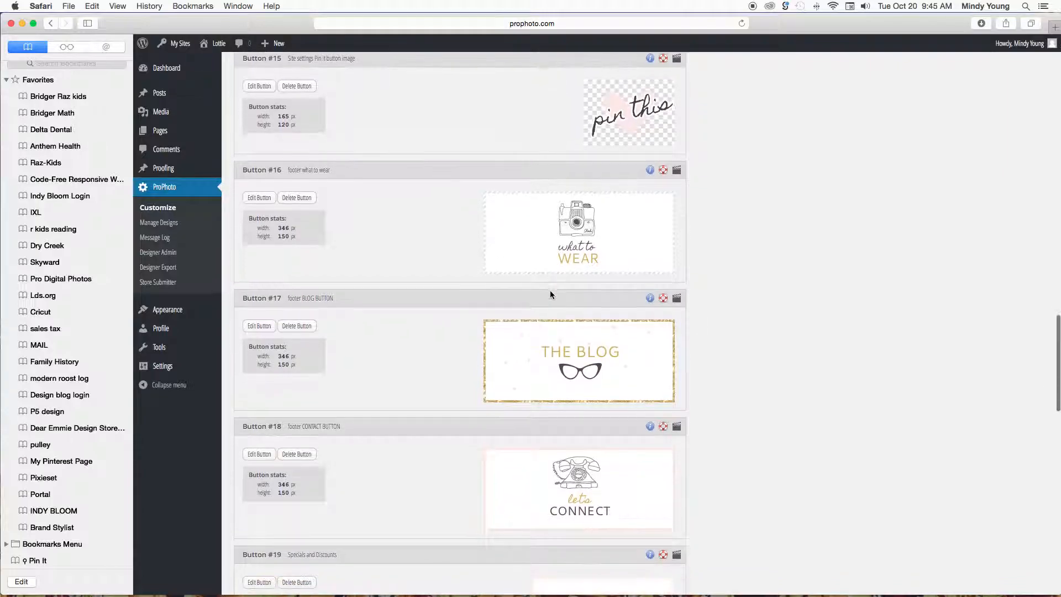
scroll(551, 295, "down", 6)
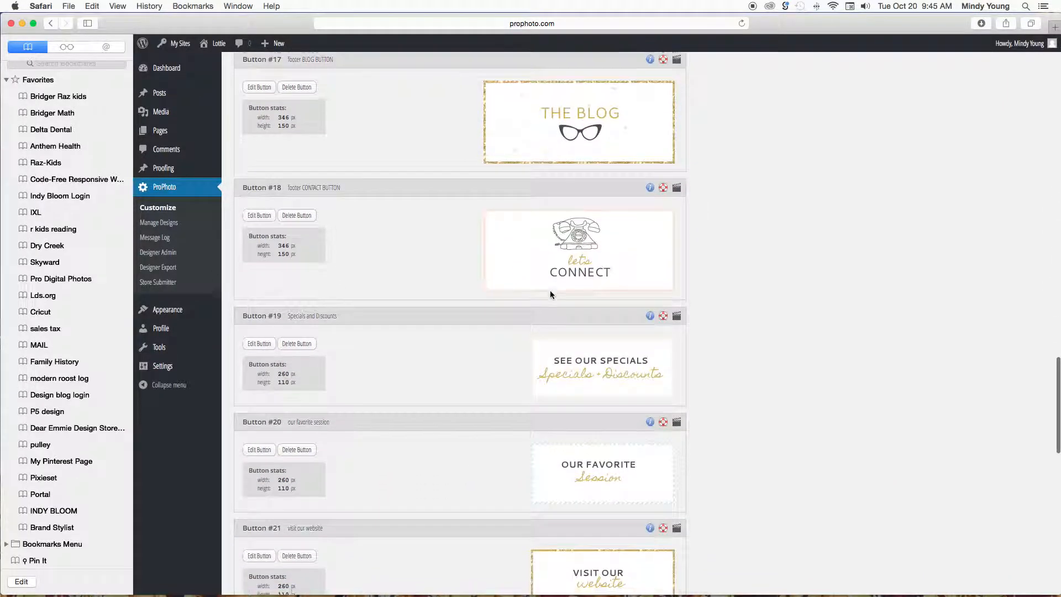
scroll(495, 418, "down", 12)
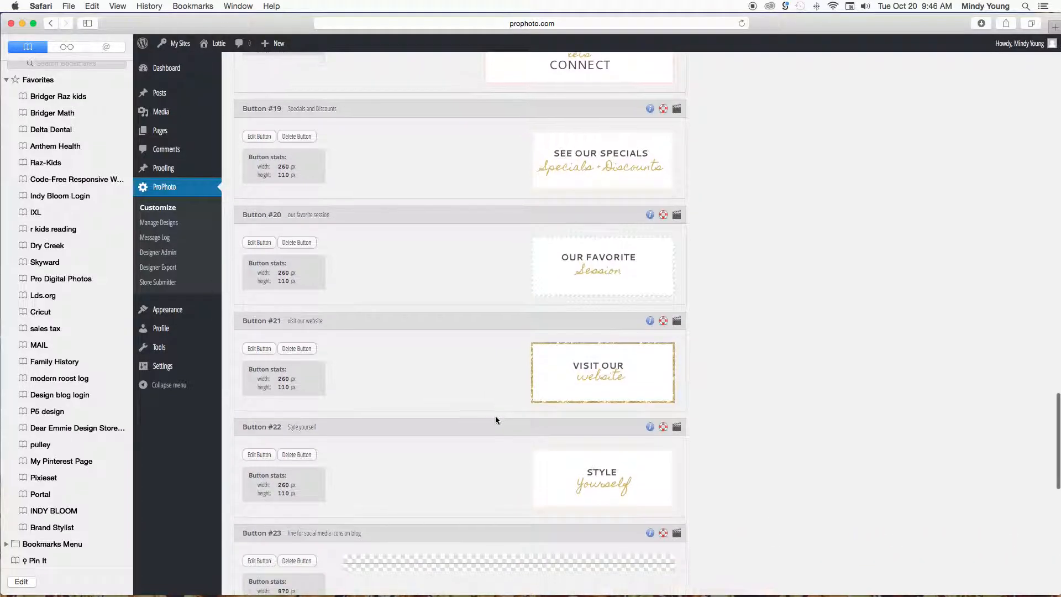
scroll(495, 420, "down", 2)
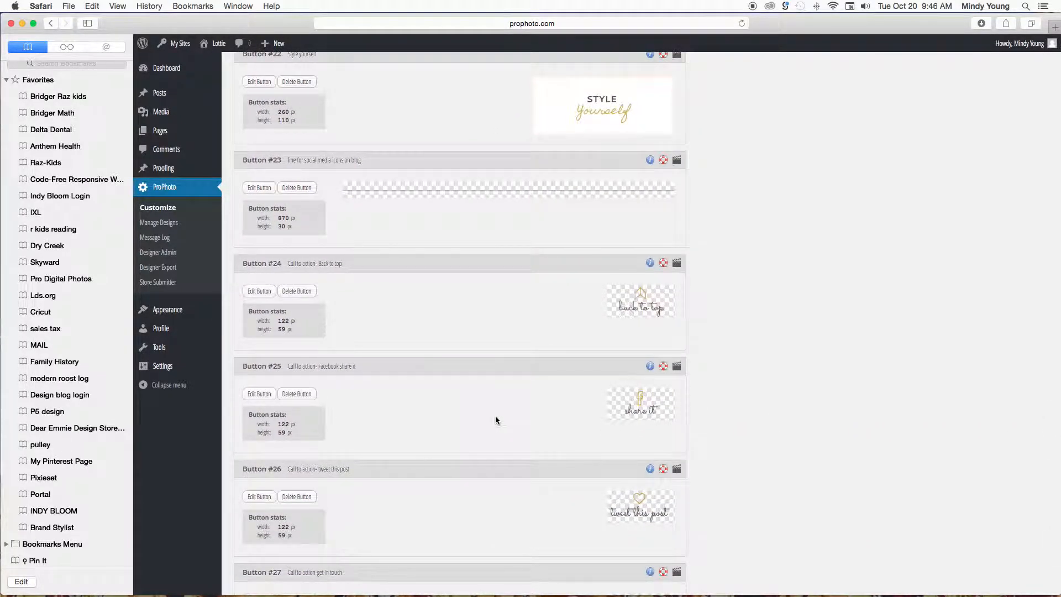
scroll(496, 420, "down", 5)
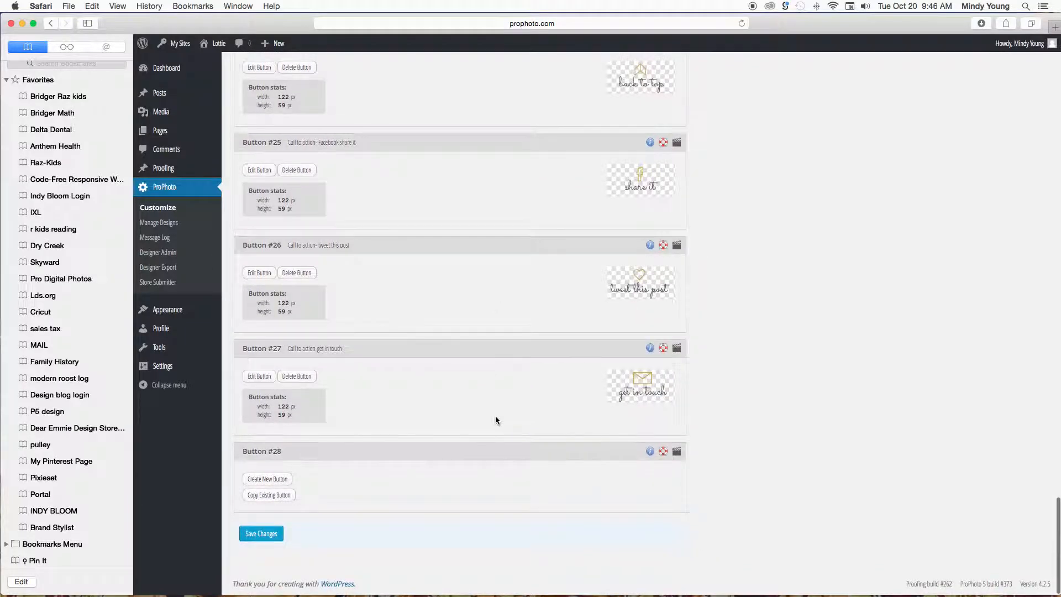
Open Button #16, "footer what to wear", for editing
scroll(495, 420, "up", 20)
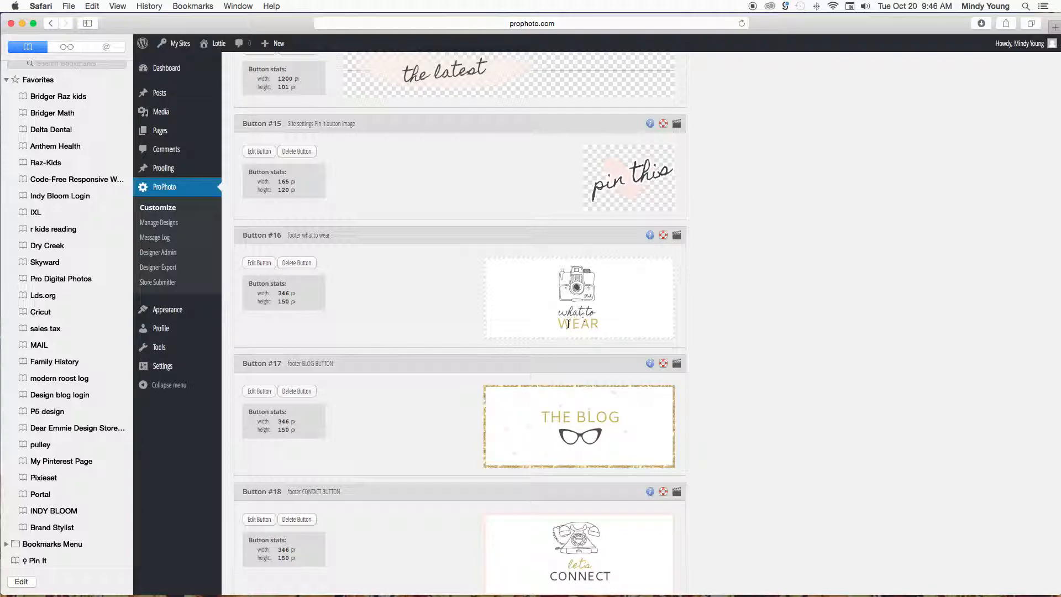
left_click(263, 266)
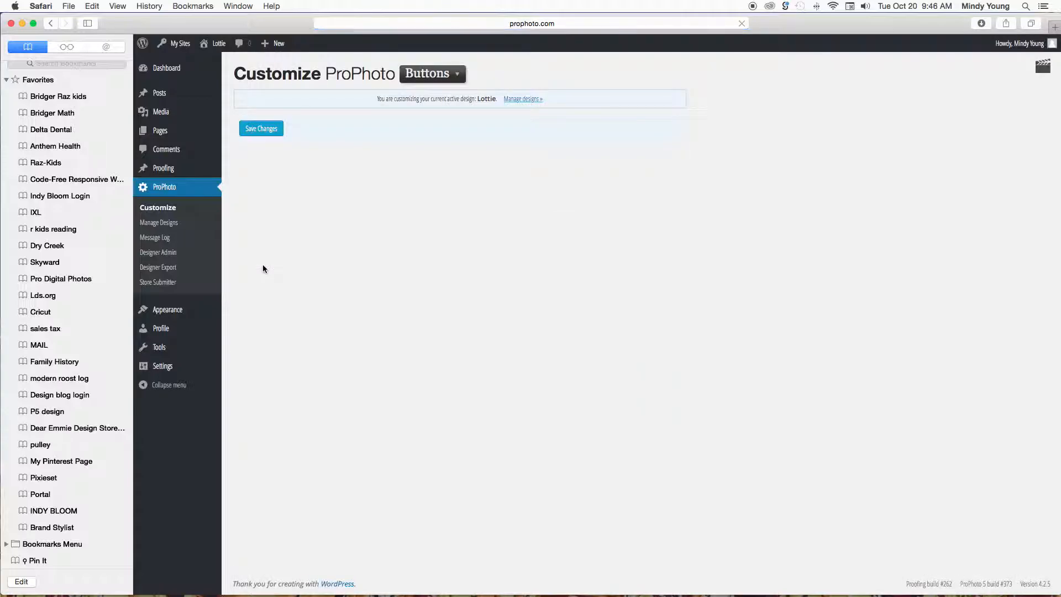
scroll(273, 254, "down", 1)
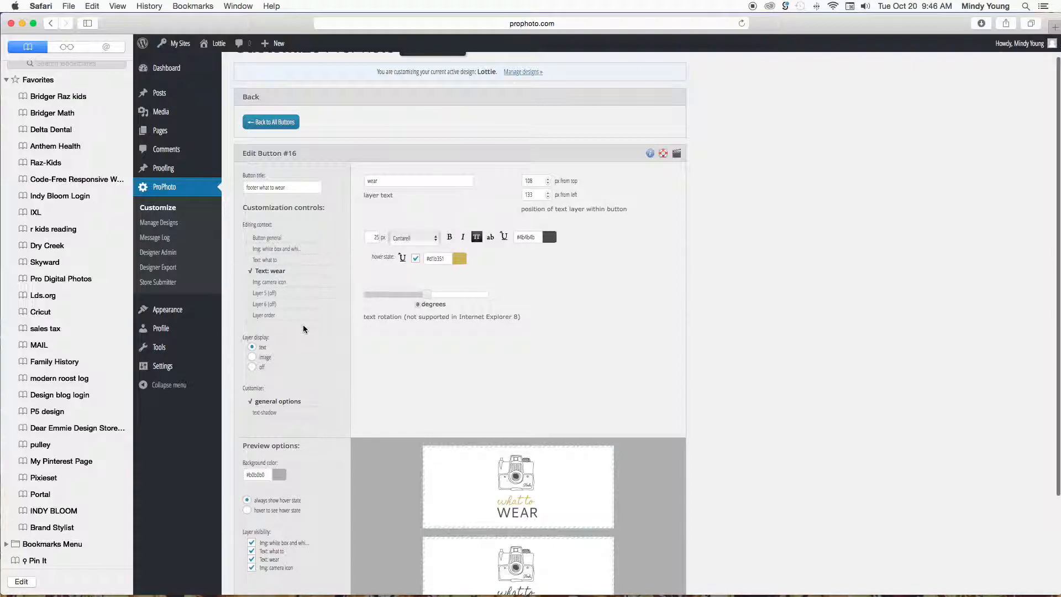
Review the "what to" text layer, and replace the "wear" layer's text with "Expect"
left_click(279, 260)
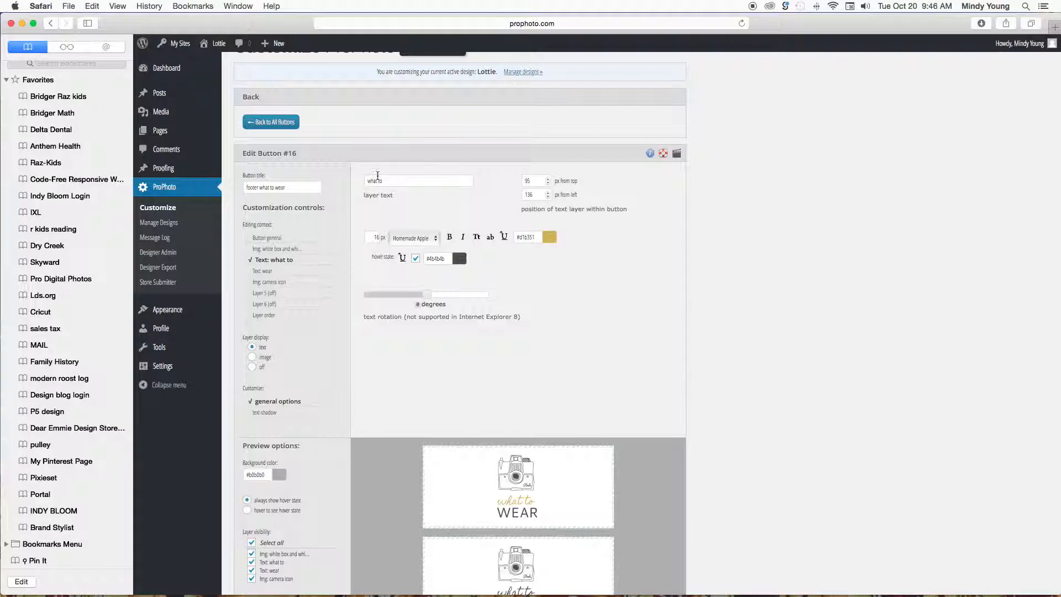
left_click(280, 273)
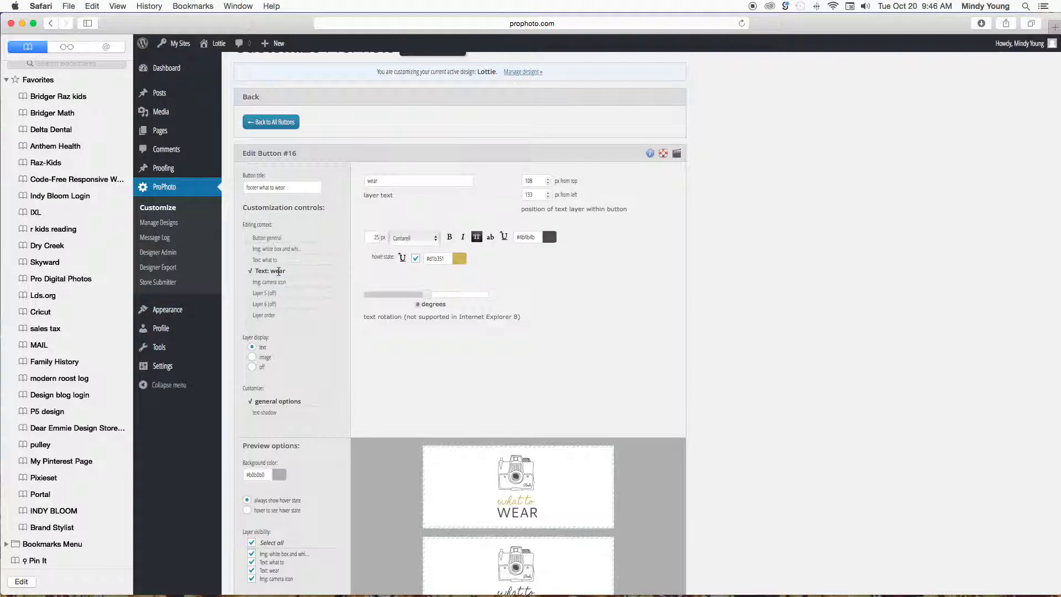
left_click(392, 181)
left_click_drag(391, 182, 350, 177)
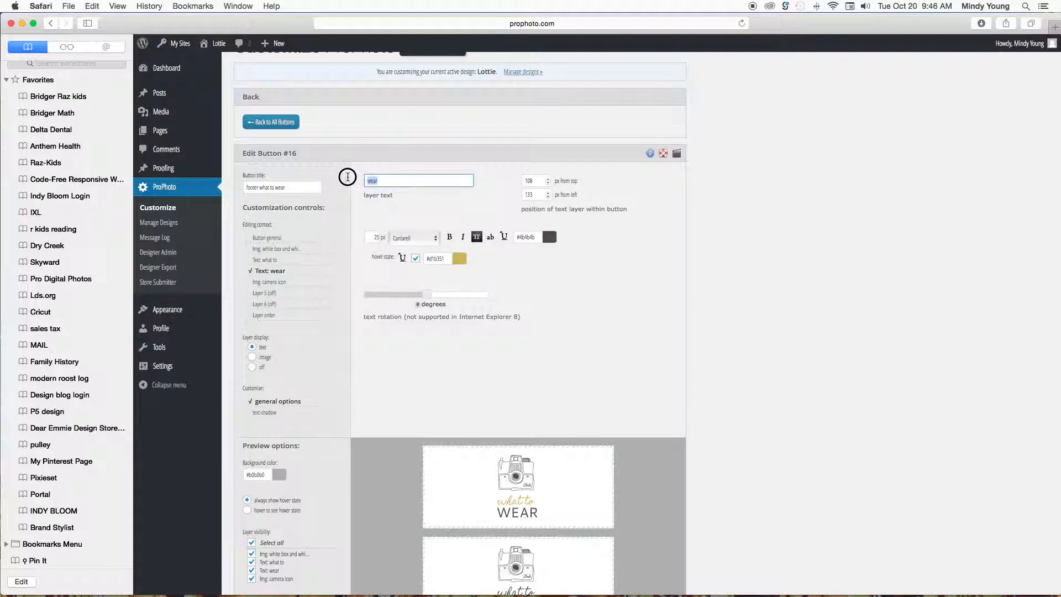
type("Expect")
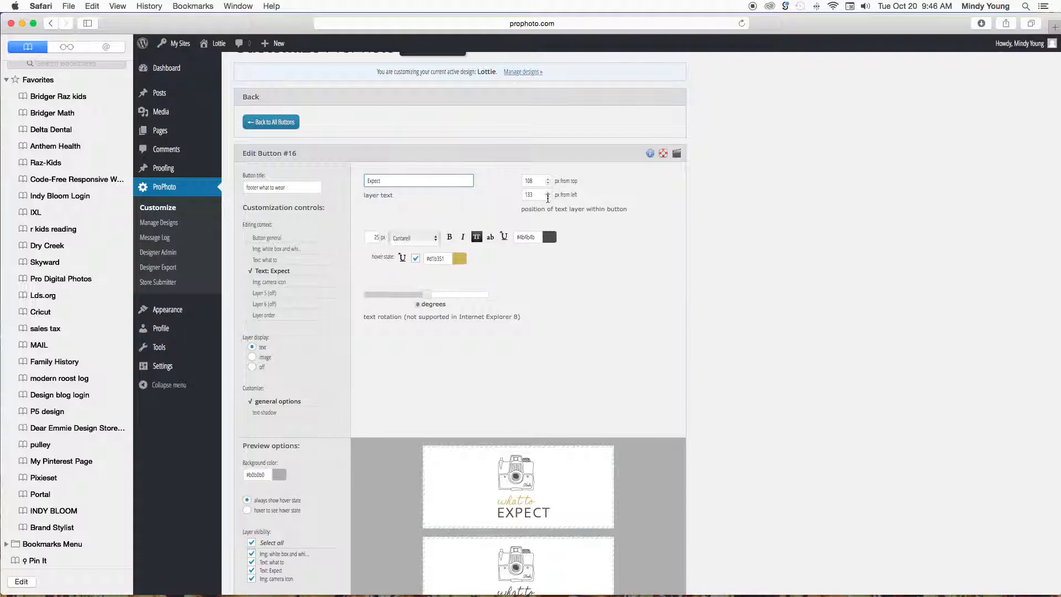
Center the "Expect" text layer within the button by setting its horizontal position to 123 px from left
left_click(548, 197)
left_click(547, 197)
left_click(547, 197)
left_click(547, 197)
left_click(547, 198)
left_click(548, 197)
left_click(547, 197)
left_click(547, 197)
left_click(547, 197)
left_click(548, 197)
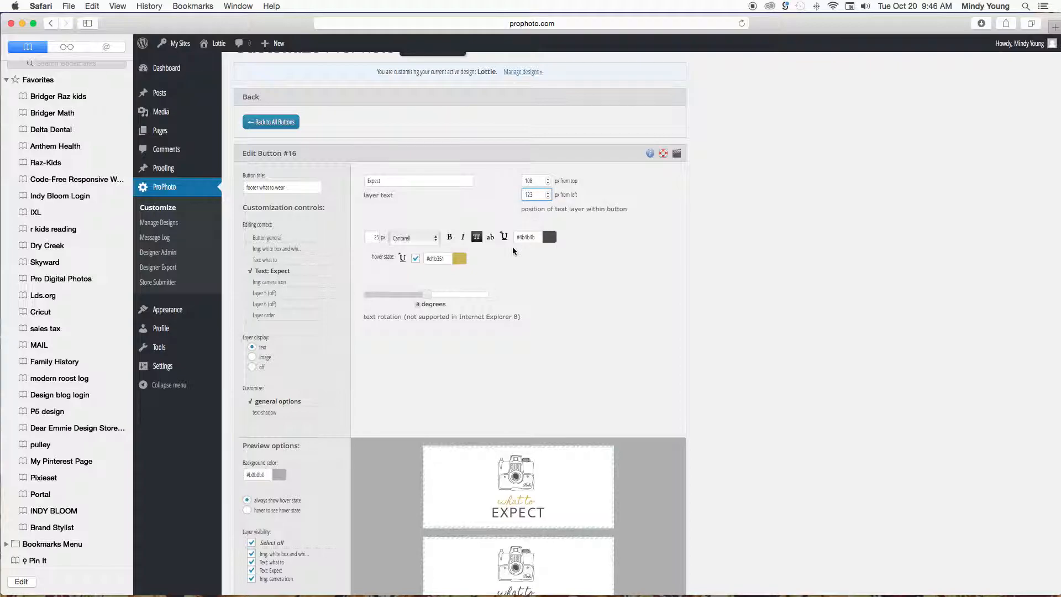
Check both button state previews and examine the camera icon image layer's dimensions and file size
scroll(523, 240, "down", 3)
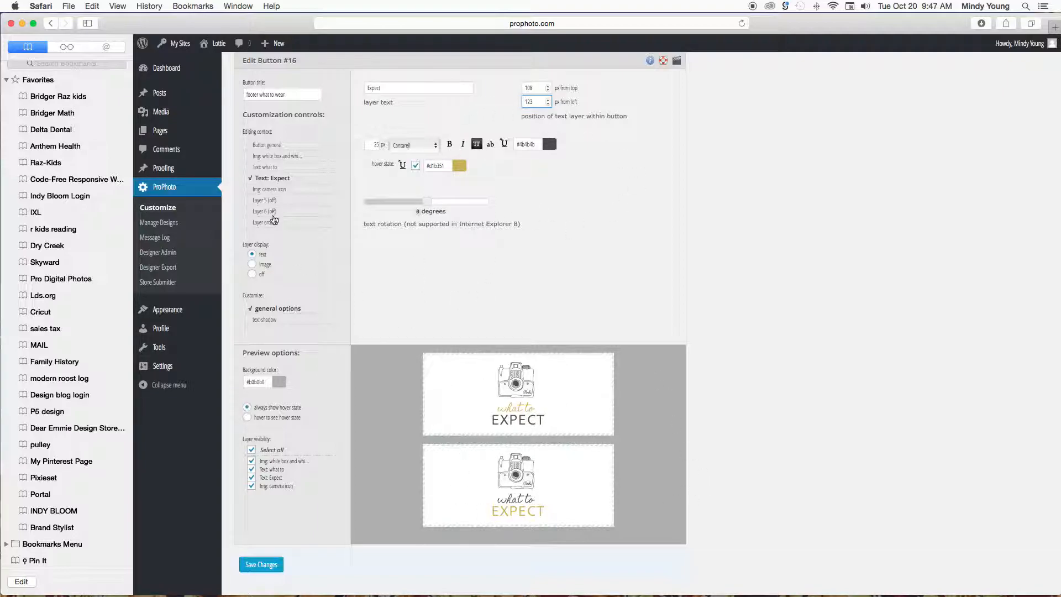
left_click(273, 190)
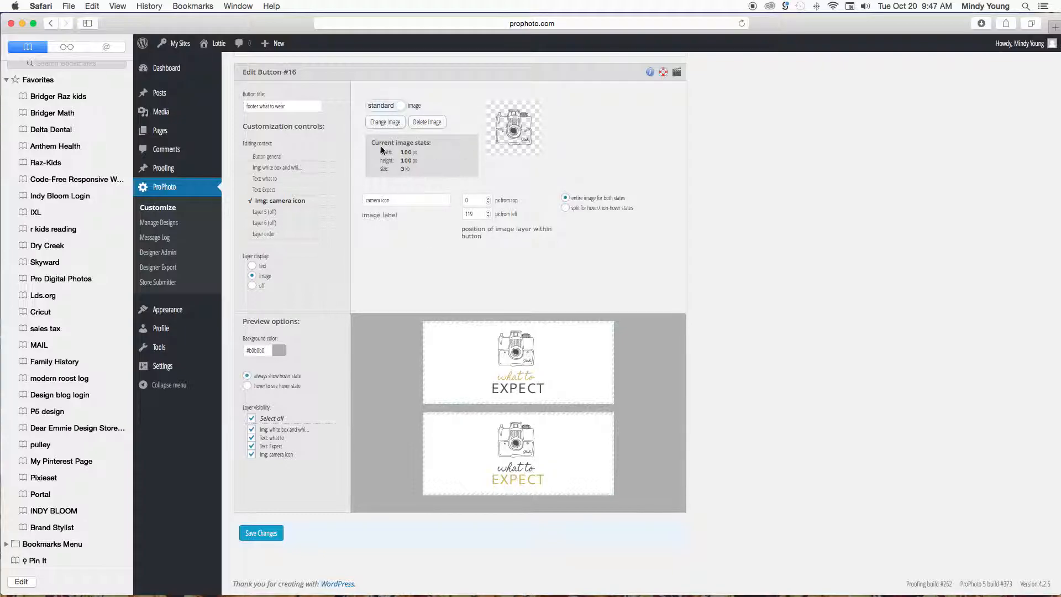
left_click_drag(369, 141, 425, 155)
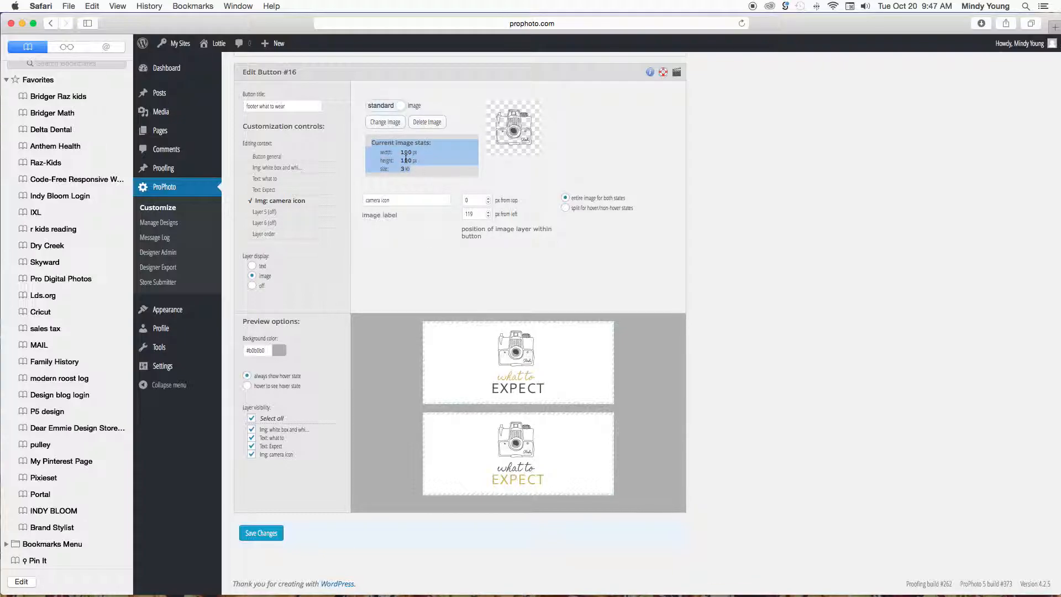
left_click(405, 159)
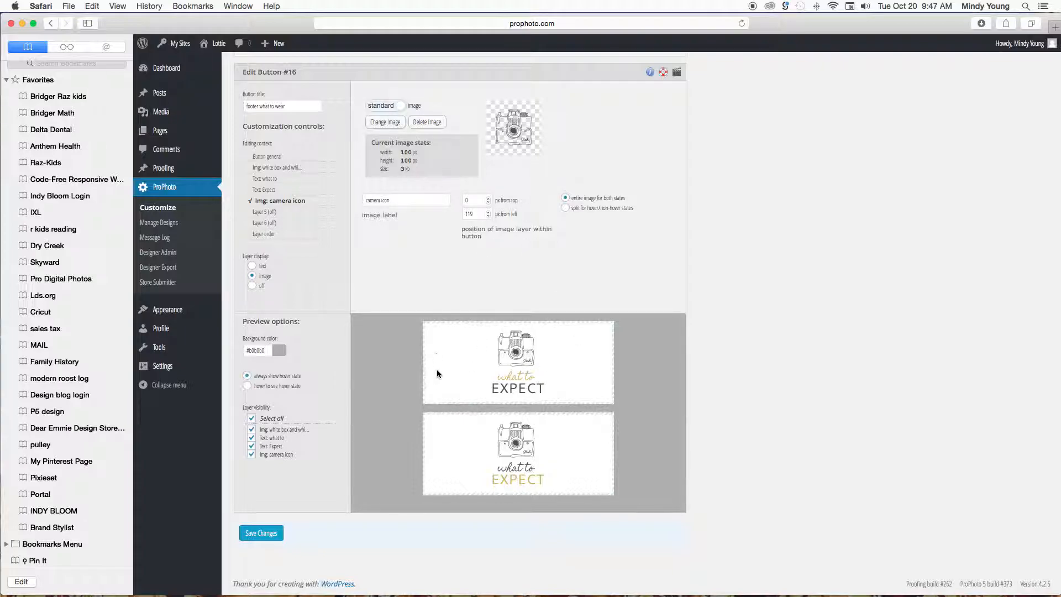
Save the changes to Button #16 and return to the list of all buttons
left_click(269, 535)
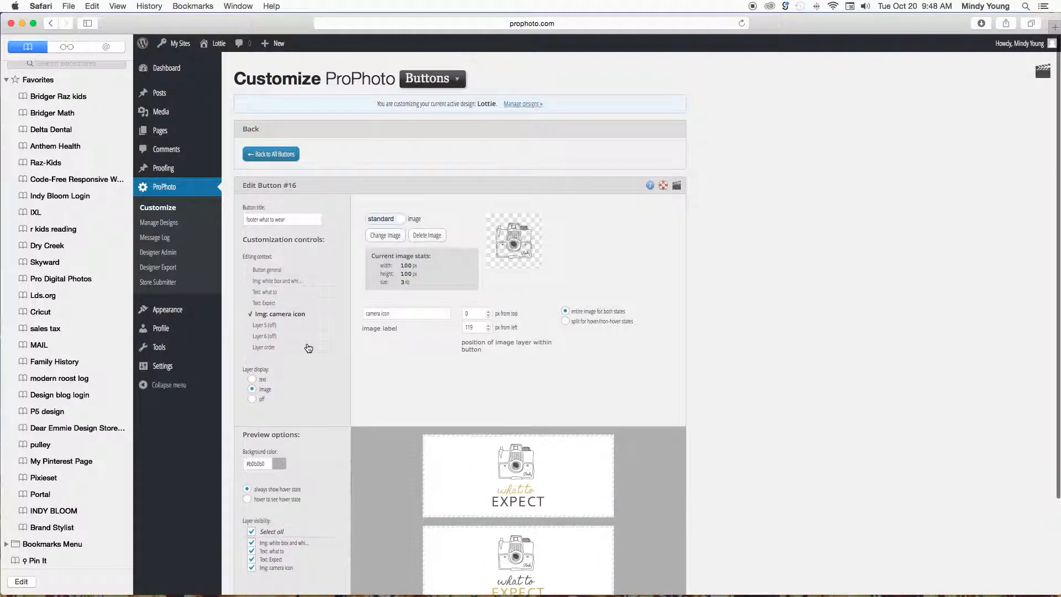
left_click(285, 149)
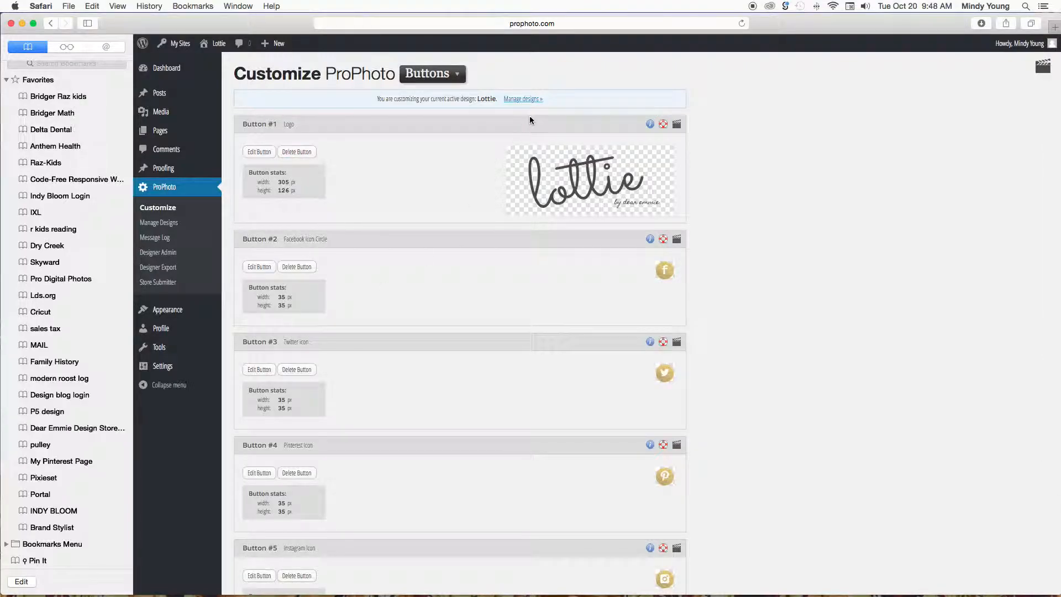
Look through the button list again, examining the sidebar and footer button designs and their hover states
scroll(539, 246, "down", 12)
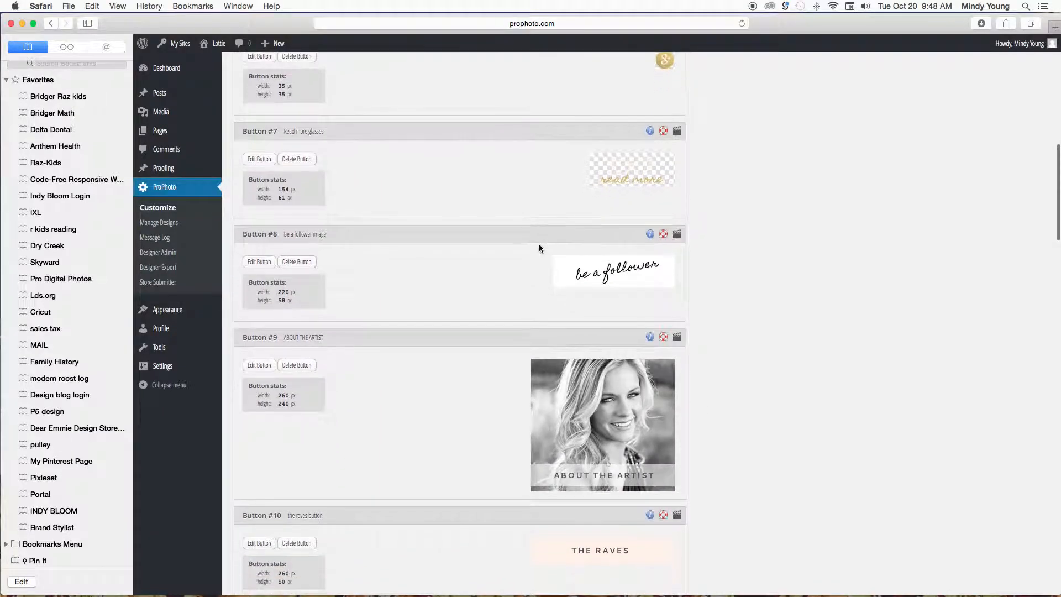
scroll(539, 248, "down", 1)
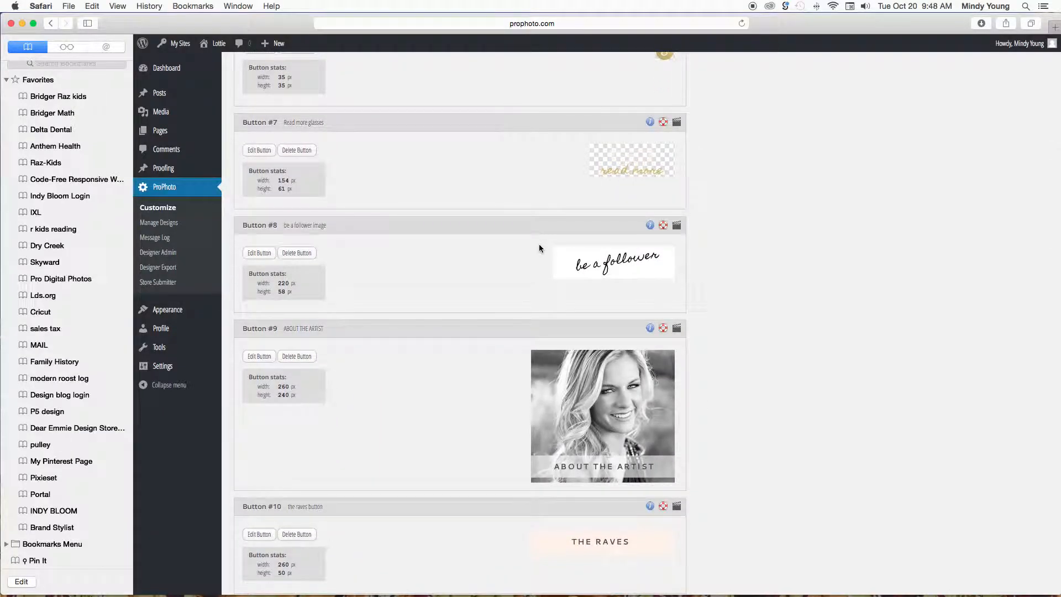
scroll(591, 398, "down", 5)
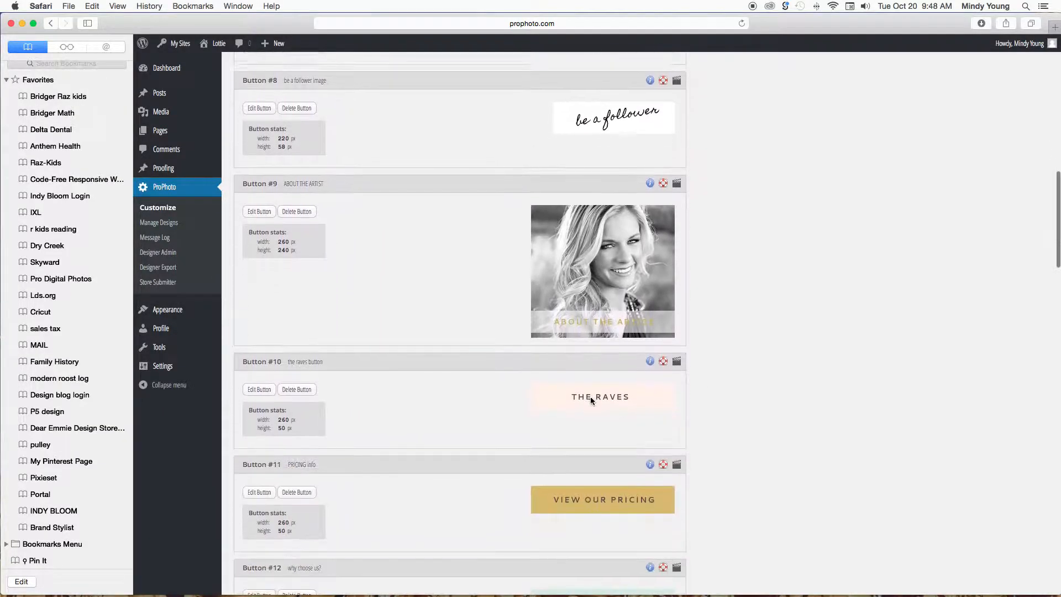
scroll(590, 396, "down", 10)
scroll(590, 398, "up", 4)
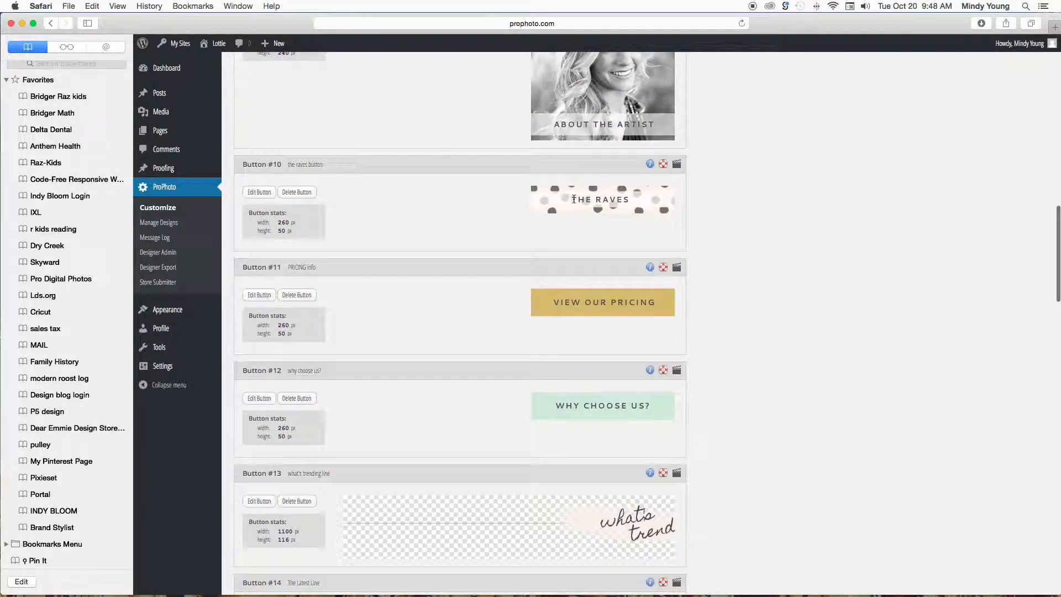
scroll(561, 327, "down", 15)
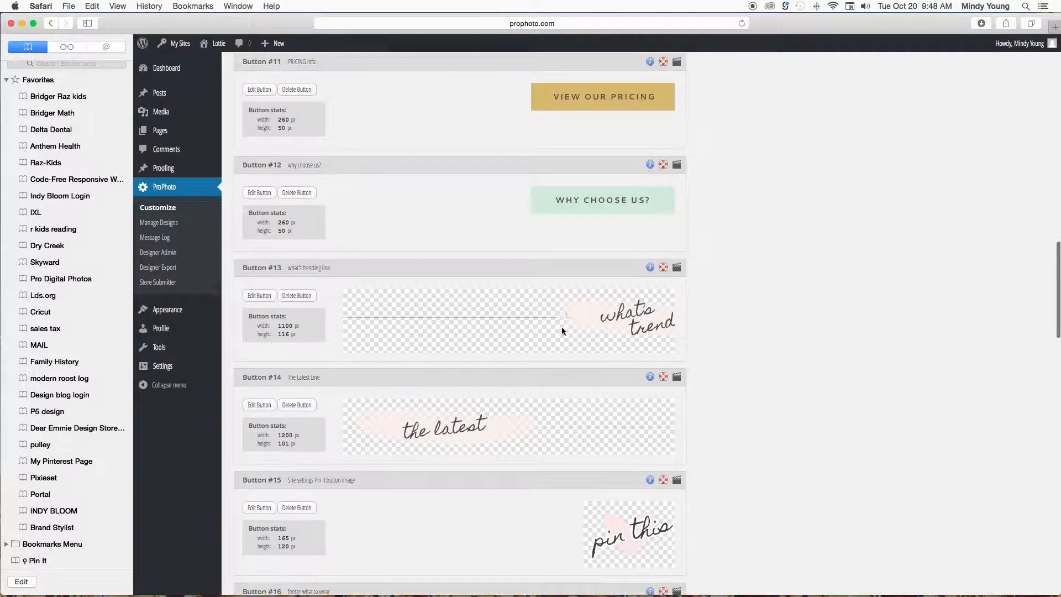
scroll(561, 326, "down", 5)
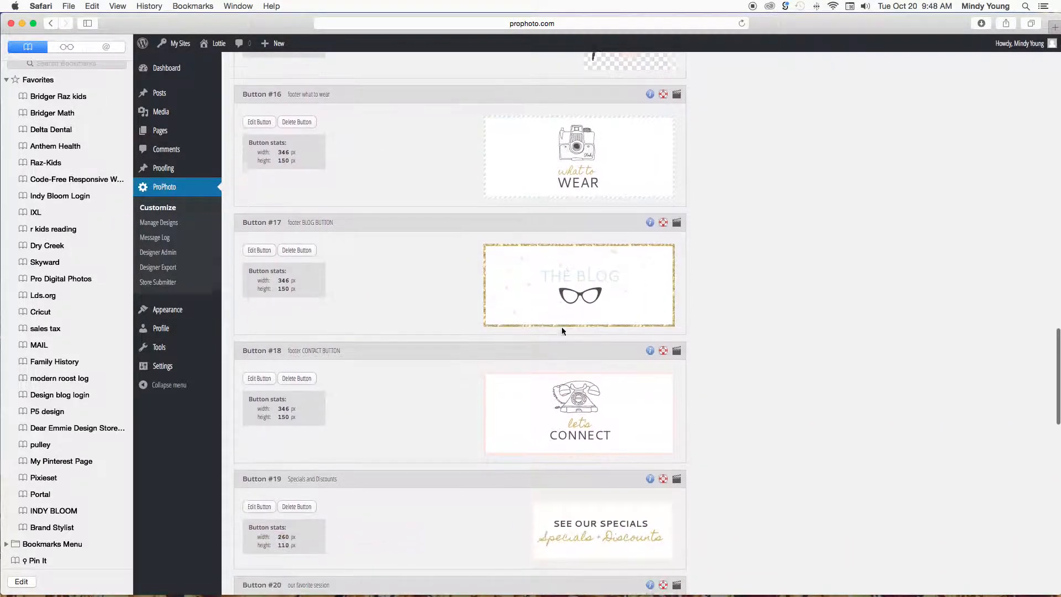
scroll(562, 327, "up", 12)
scroll(561, 327, "up", 10)
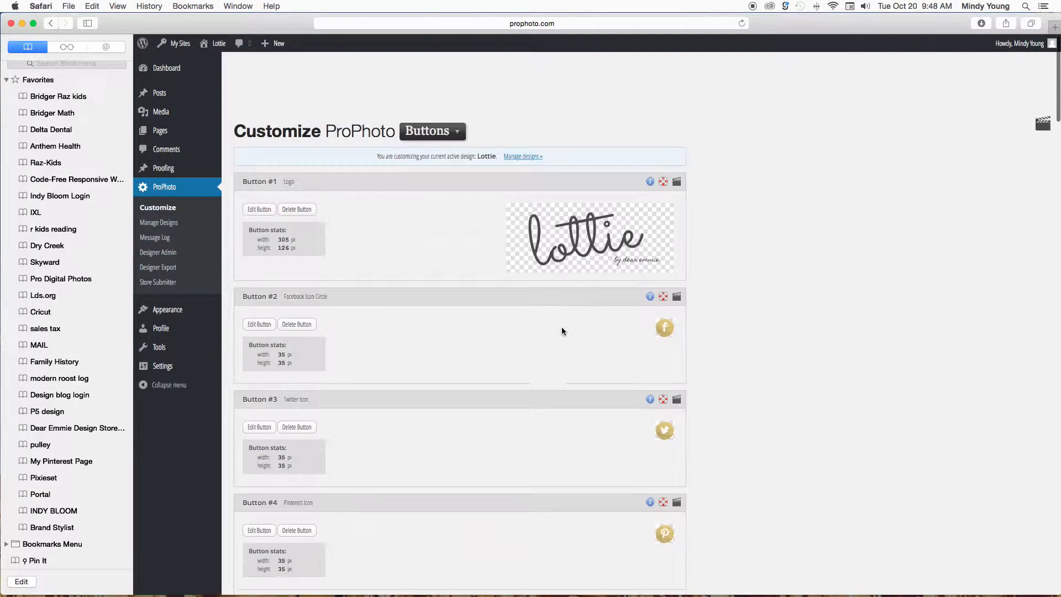
Open the Widgets page of the WordPress Appearance settings
left_click(441, 73)
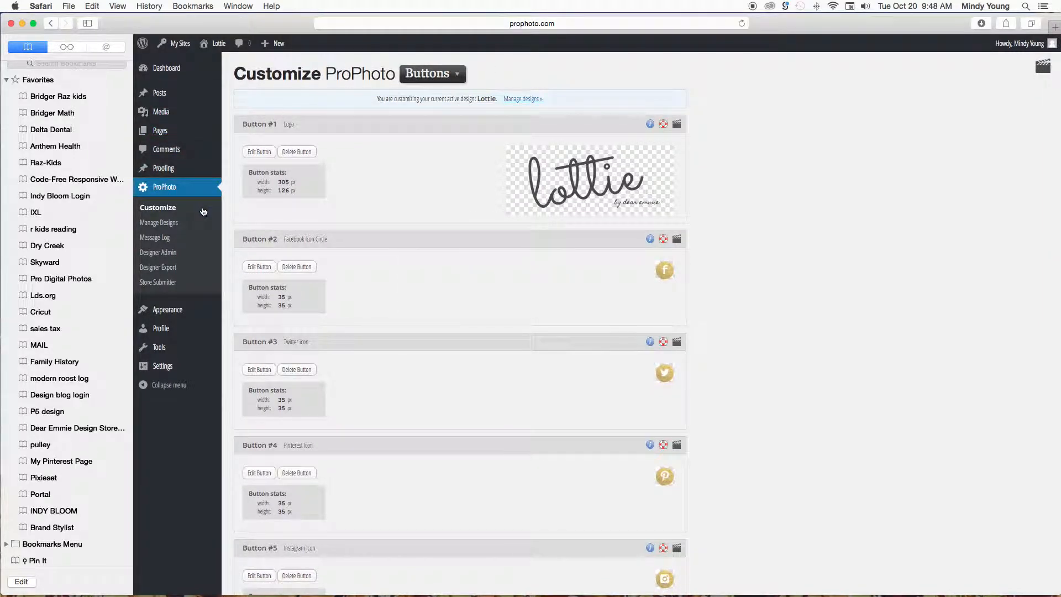
mouse_move(202, 308)
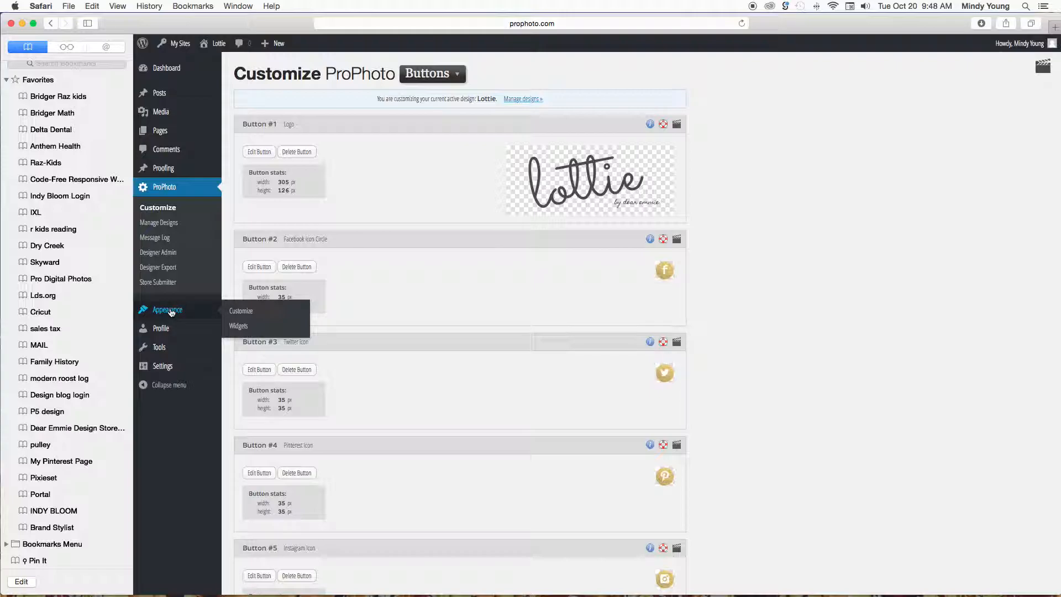
left_click(244, 329)
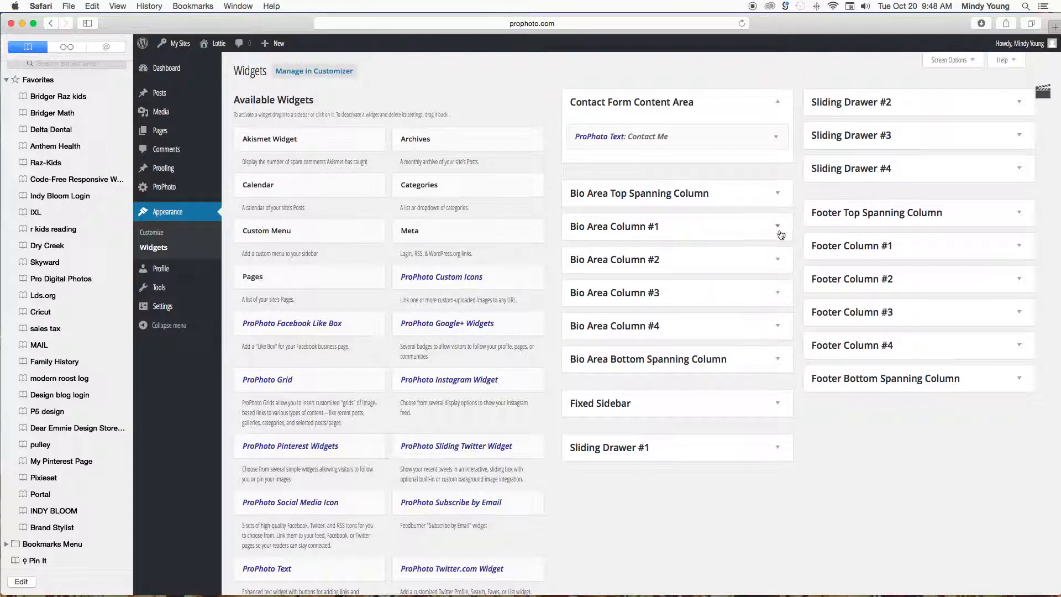
Expand the Fixed Sidebar widget area and open its first ProPhoto Custom Icons widget
left_click(777, 403)
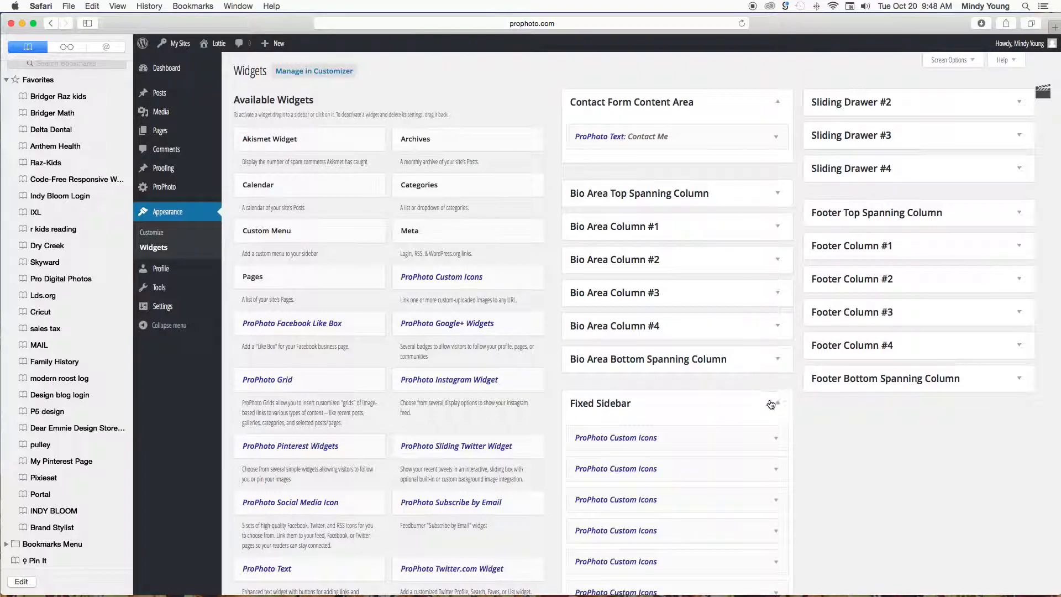
scroll(720, 425, "down", 3)
left_click(776, 350)
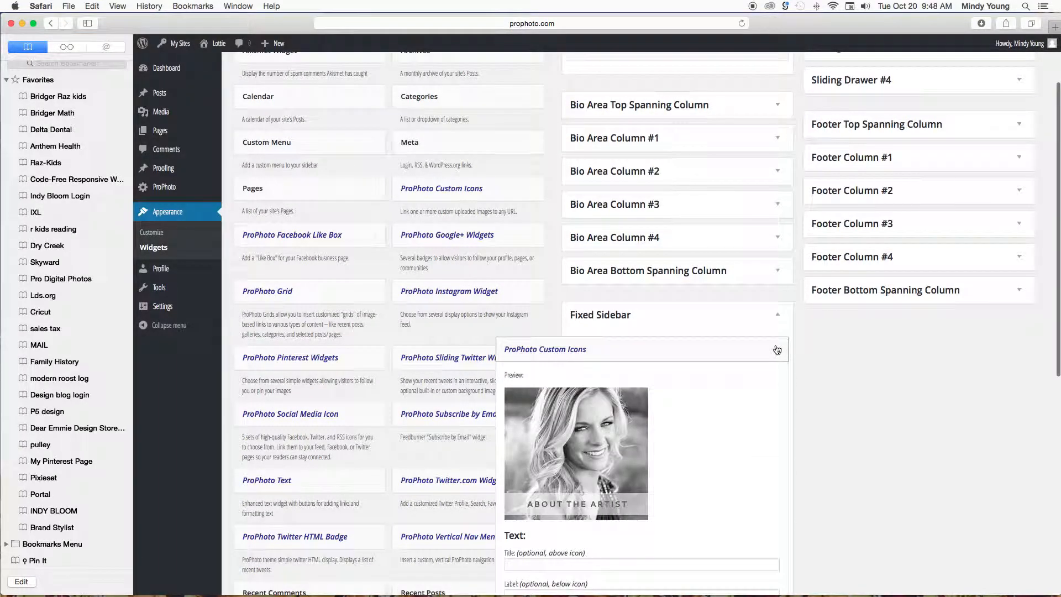
Examine the ABOUT THE ARTIST widget's available buttons, link address and link-opening options without changing them
scroll(581, 319, "down", 2)
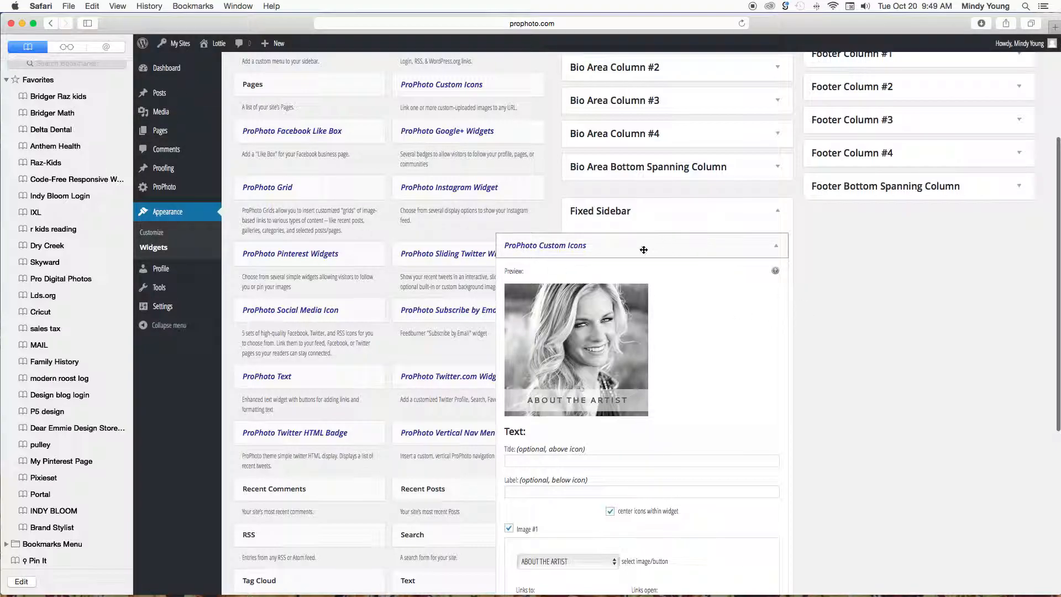
scroll(597, 376, "down", 3)
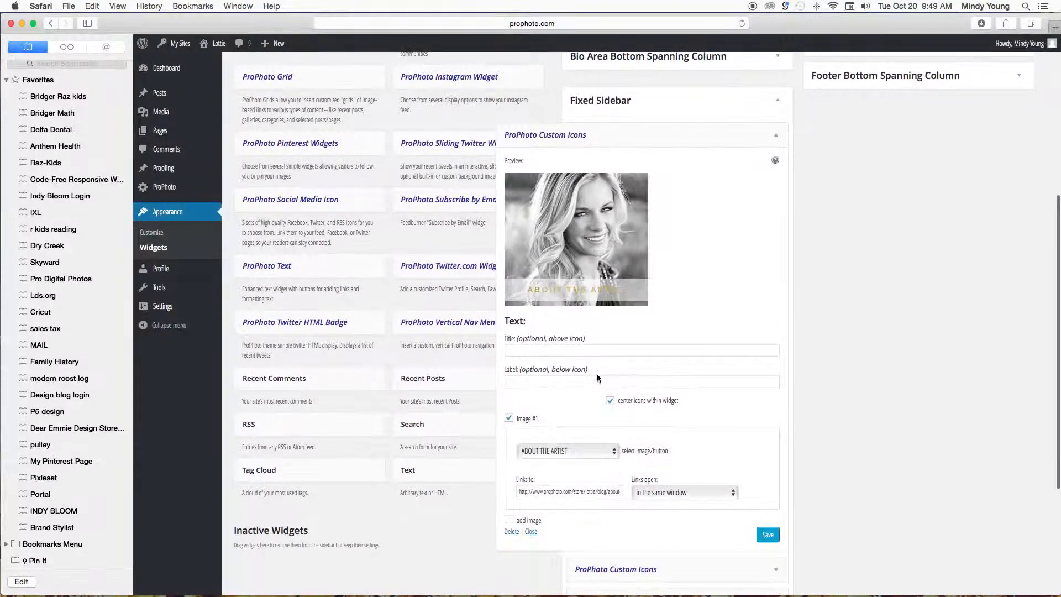
left_click(551, 452)
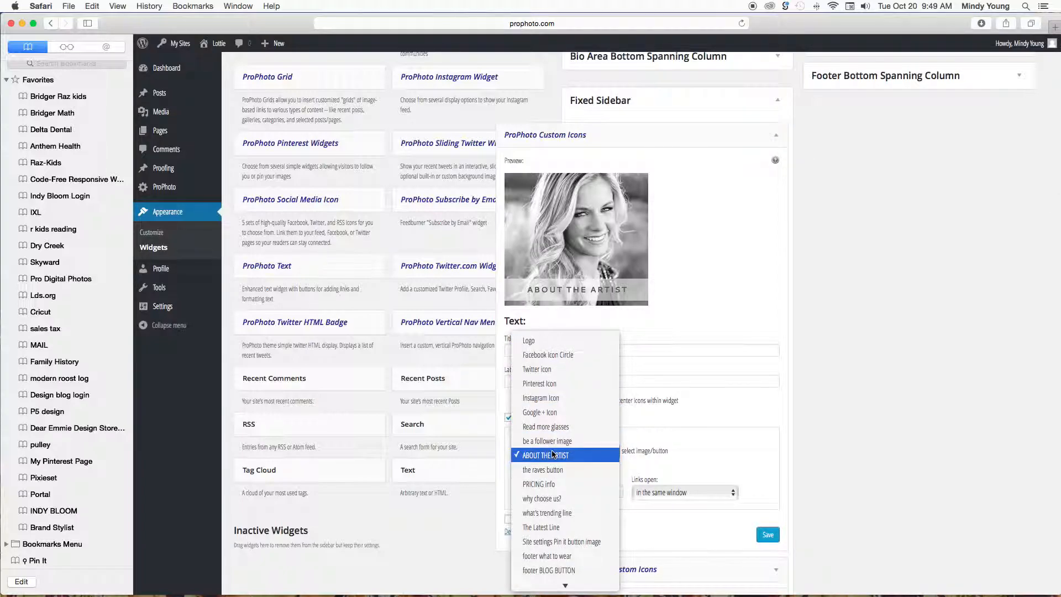
left_click(700, 326)
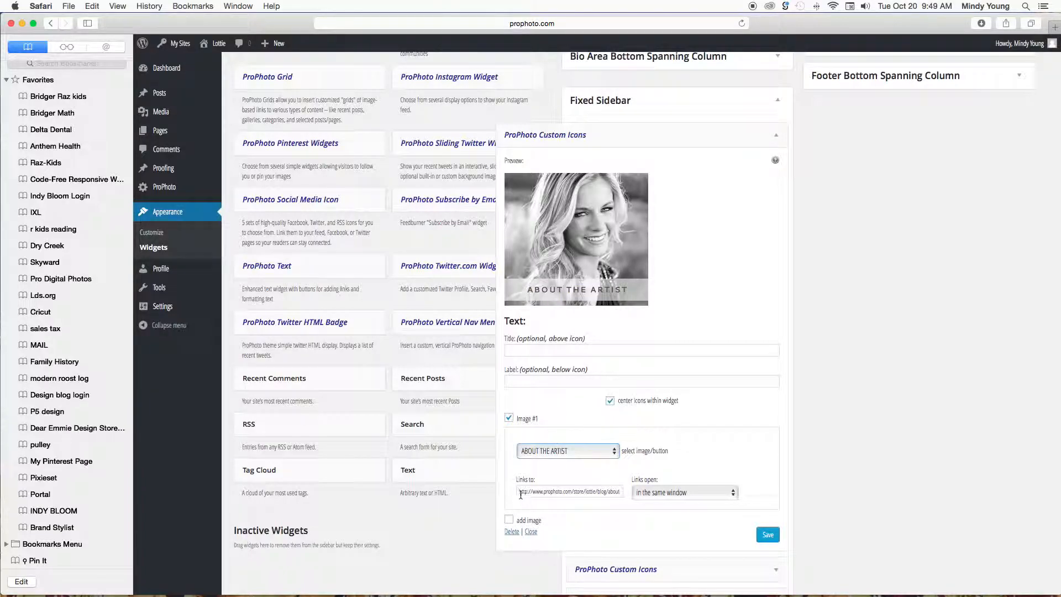
left_click_drag(518, 490, 627, 488)
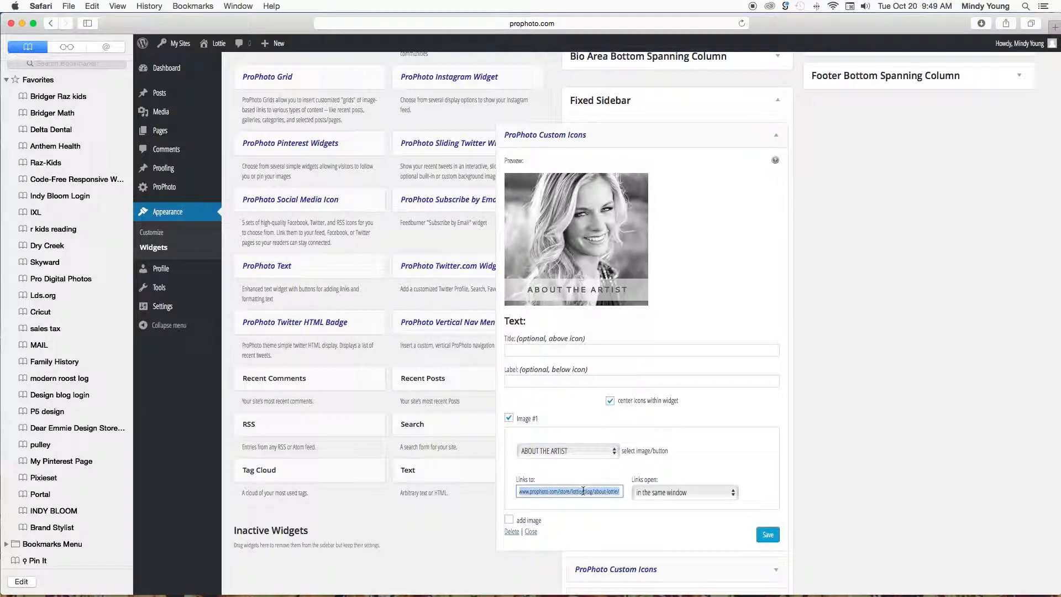
left_click(583, 490)
left_click(654, 497)
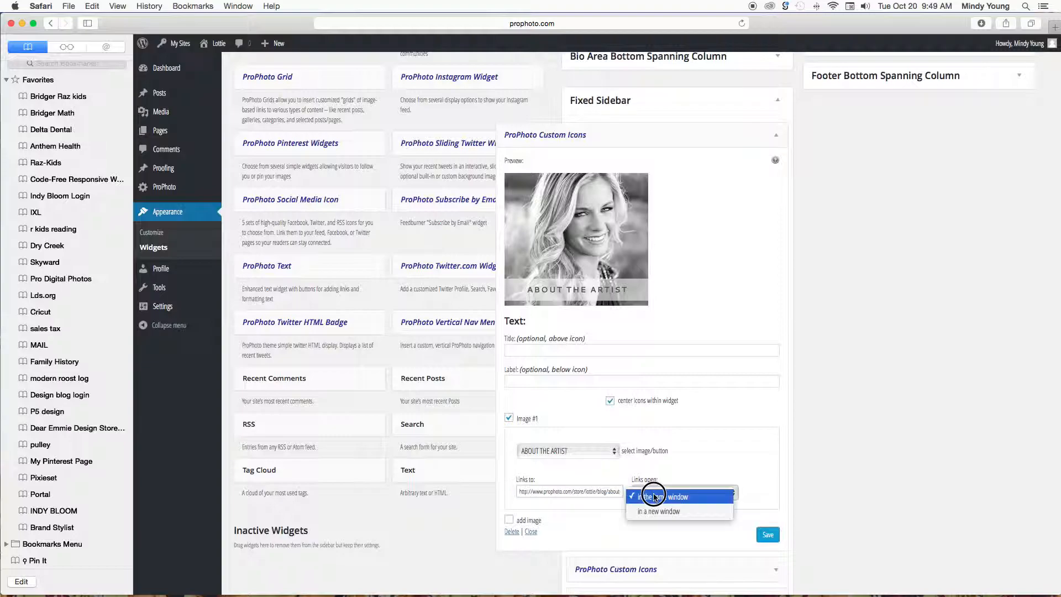
left_click(684, 474)
Try the Google + icon and be a follower image as the widget's button, and set it back to ABOUT THE ARTIST
left_click(605, 451)
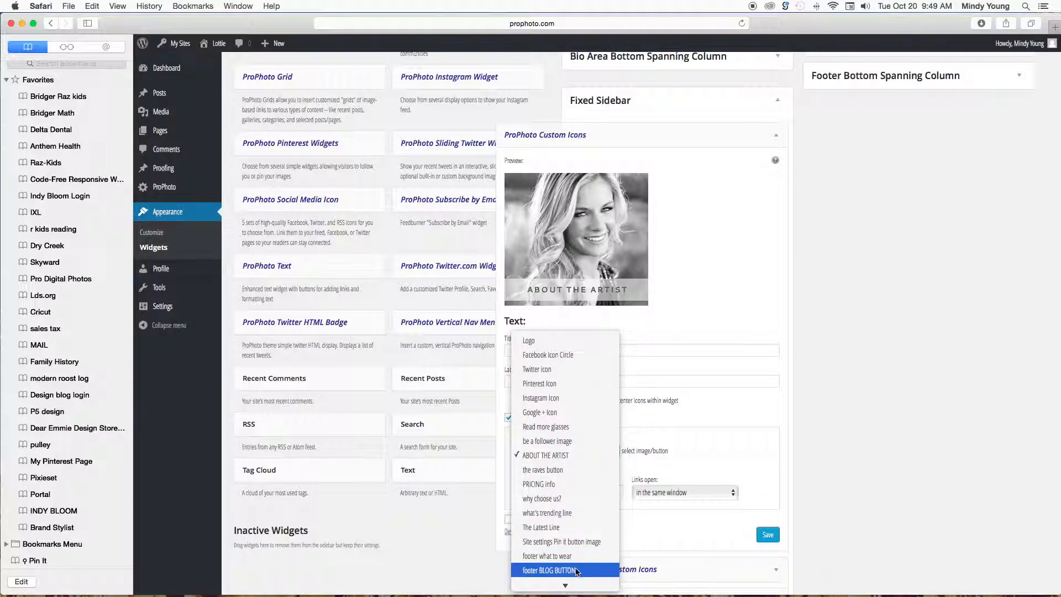
left_click(575, 452)
left_click(576, 450)
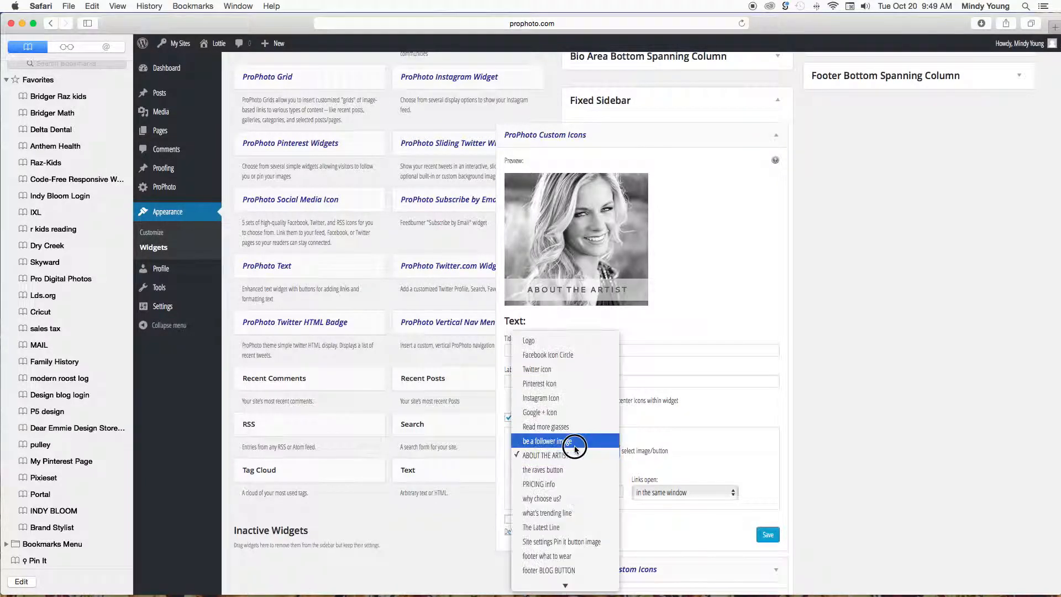
left_click(575, 412)
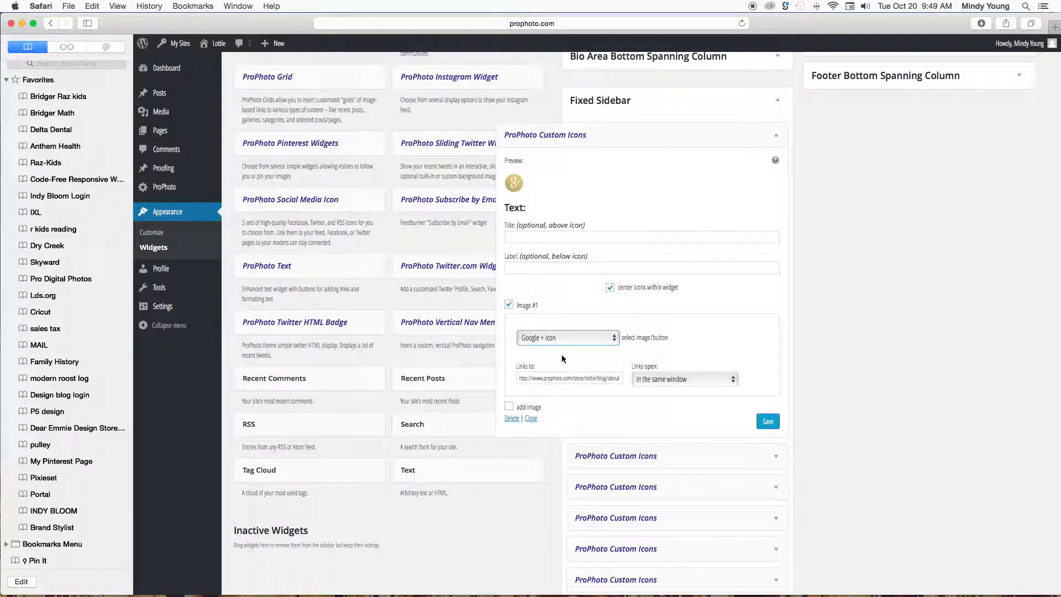
left_click(558, 341)
left_click(557, 372)
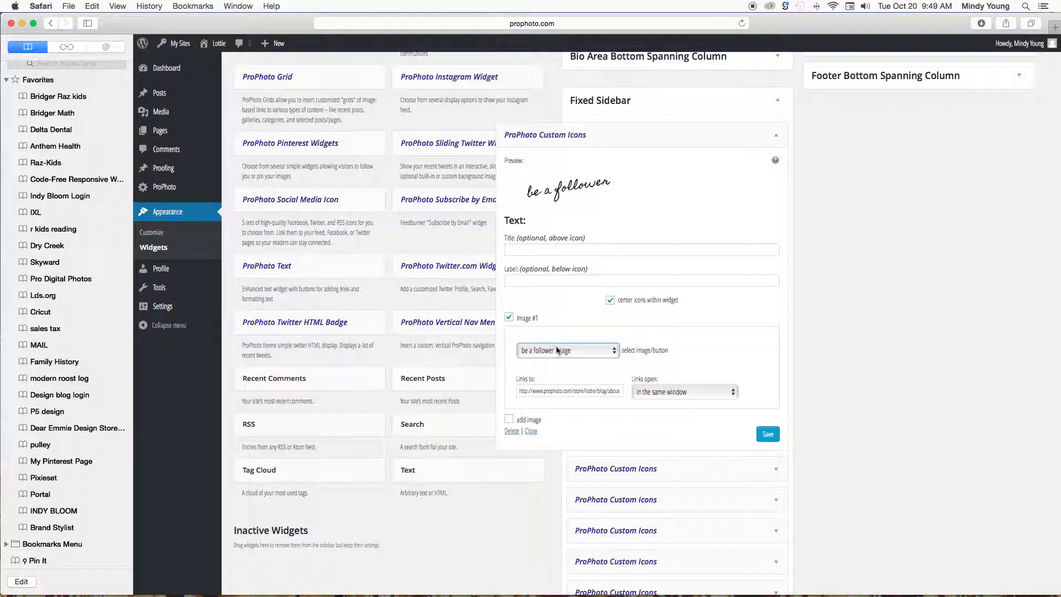
left_click(556, 355)
left_click(557, 369)
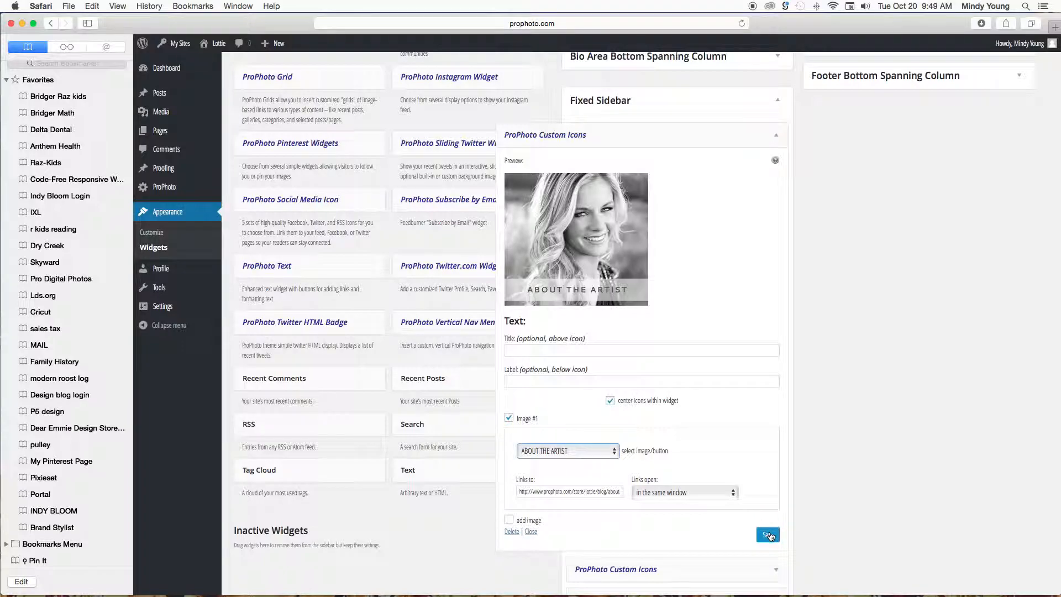
Collapse the ABOUT THE ARTIST widget and check other Fixed Sidebar custom icon widgets, including the pricing and raves buttons
left_click(775, 134)
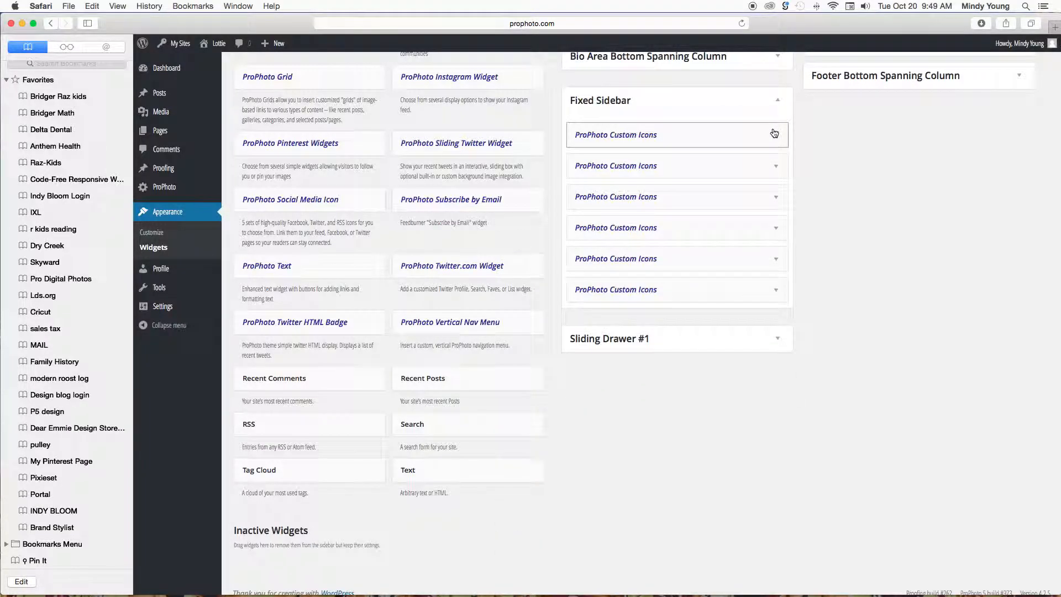
left_click(773, 199)
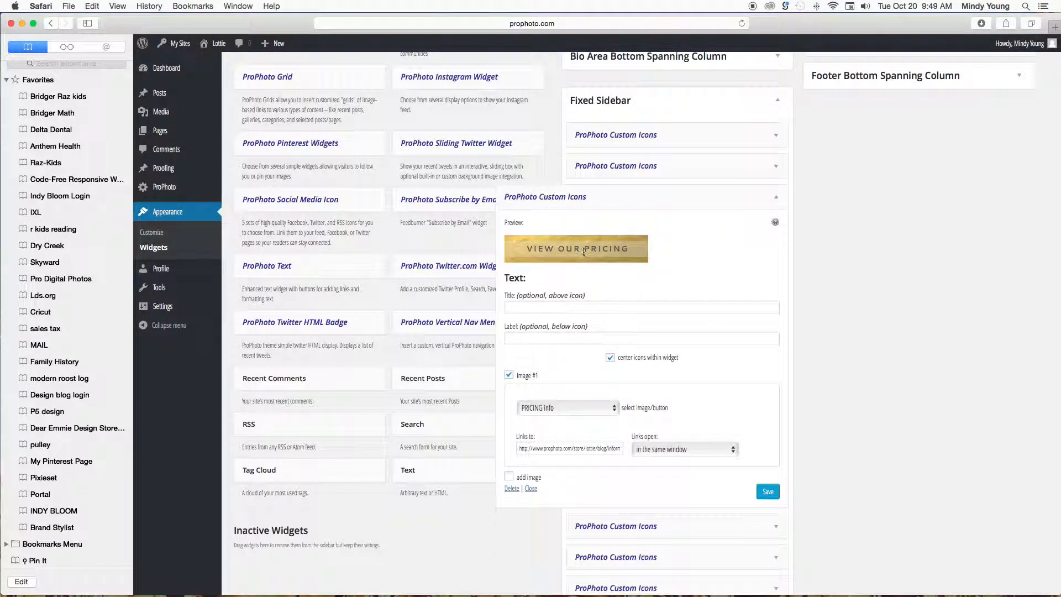
left_click(776, 199)
left_click(774, 258)
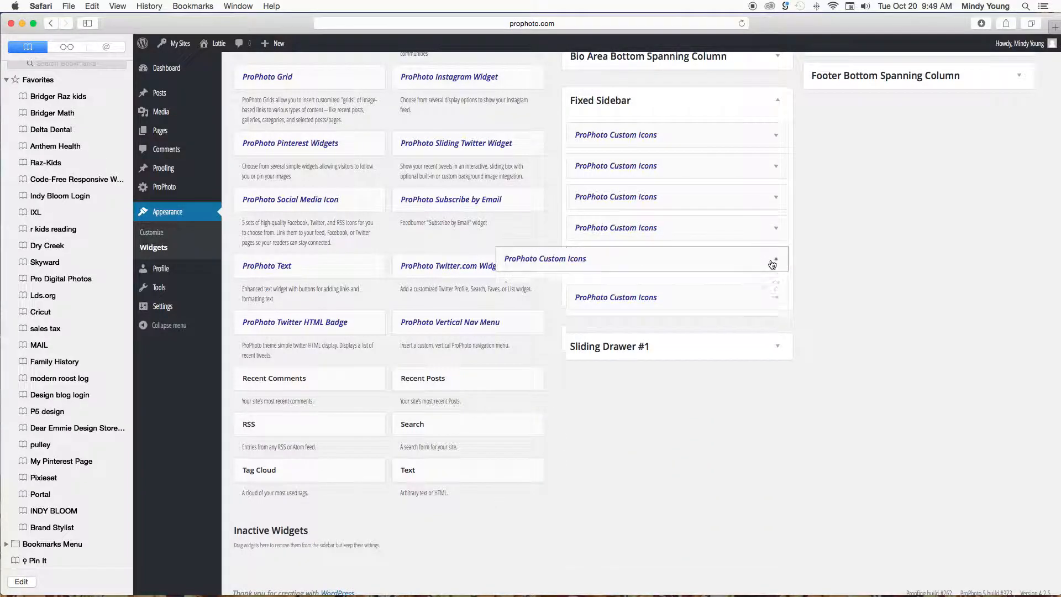
left_click(775, 258)
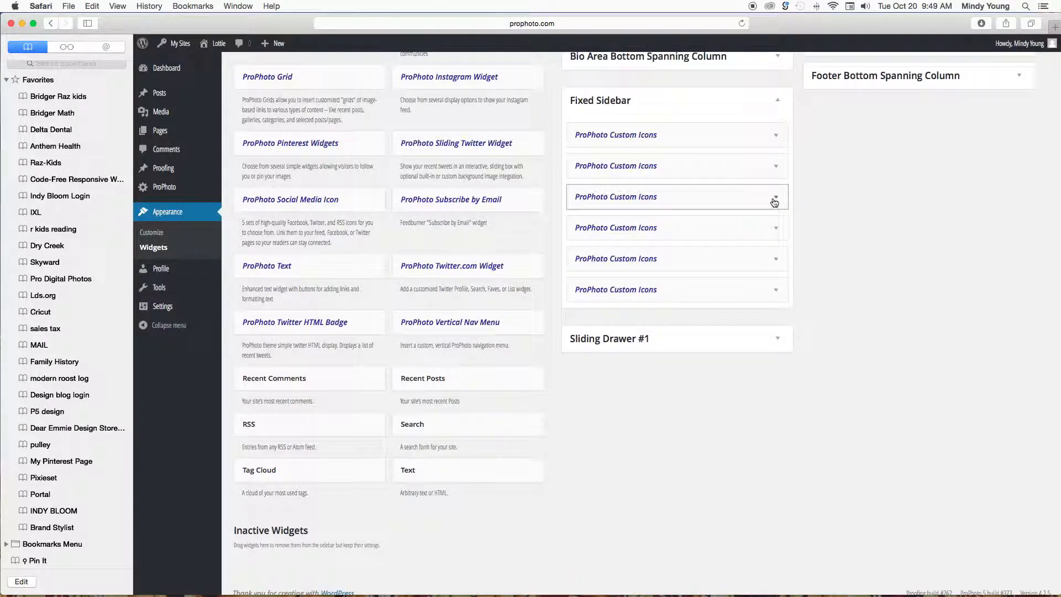
left_click(774, 199)
left_click(774, 199)
left_click(775, 167)
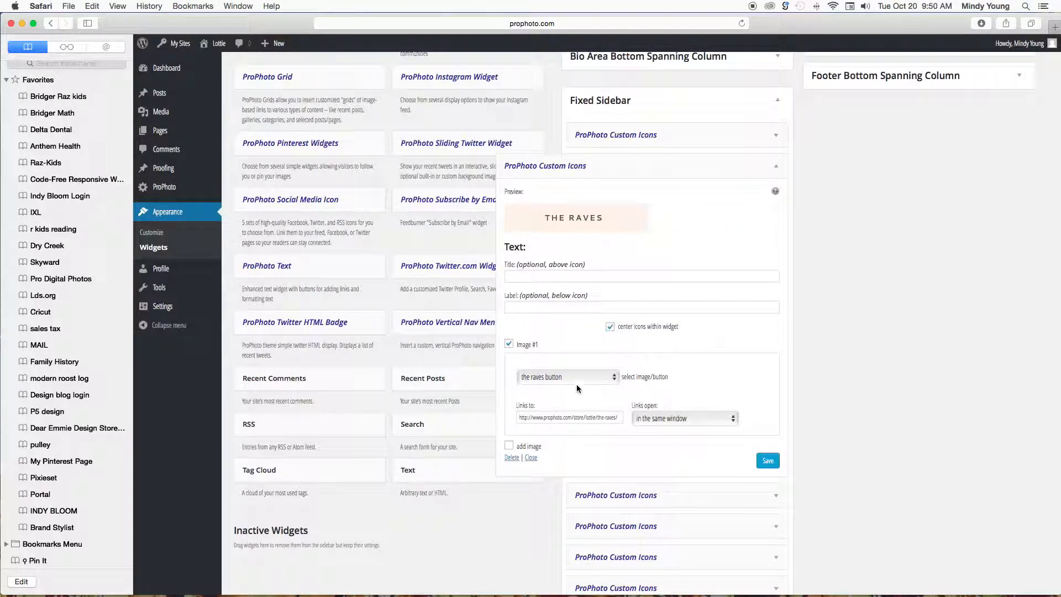
left_click(776, 167)
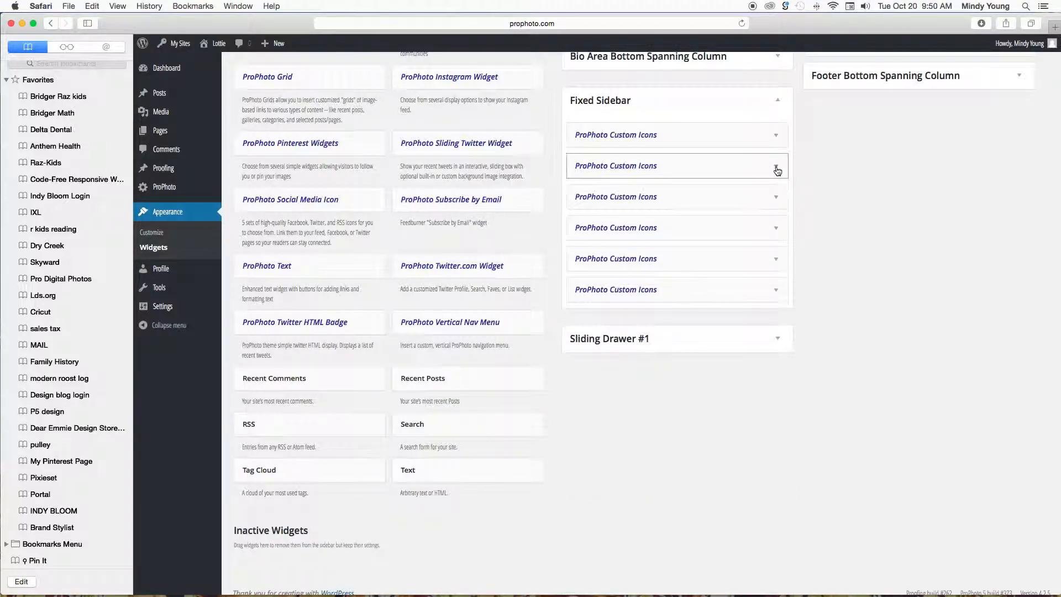
Expand the Bio Area Top Spanning Column and examine the images and links in its first ProPhoto Custom Icons widget
scroll(741, 185, "up", 10)
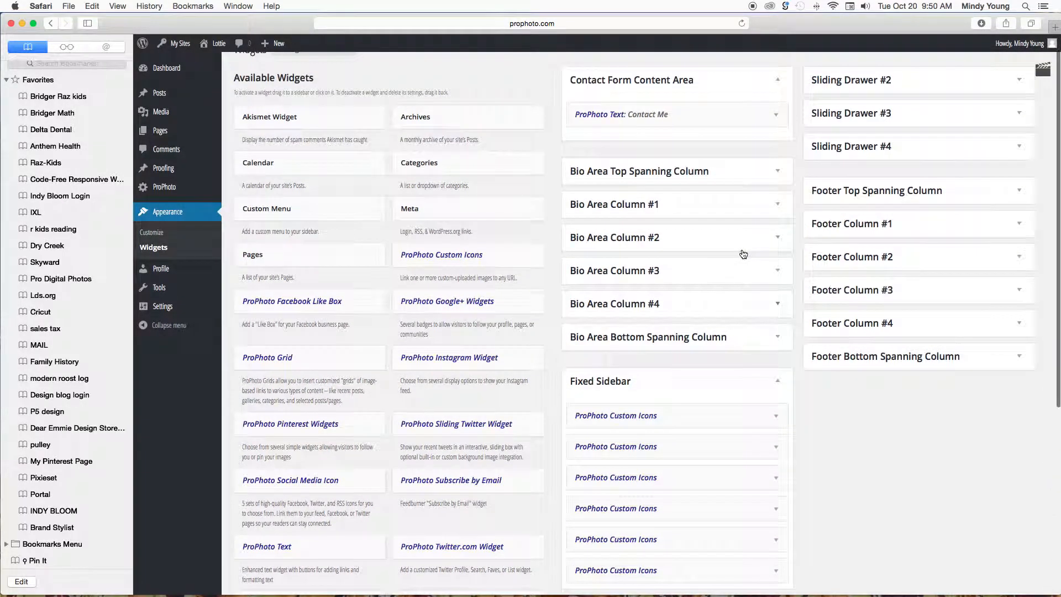
left_click(777, 170)
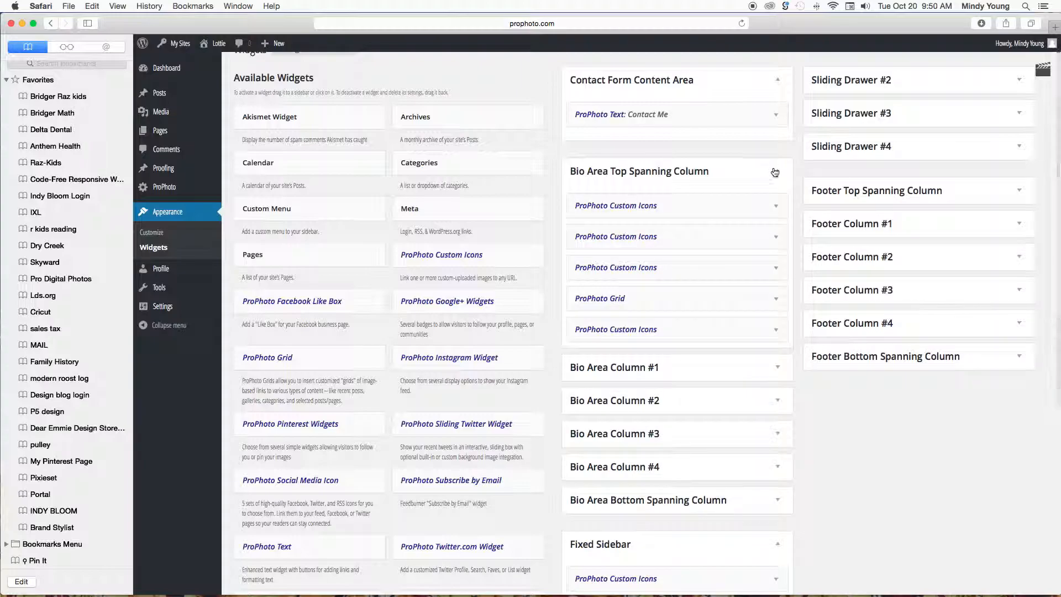
left_click(774, 206)
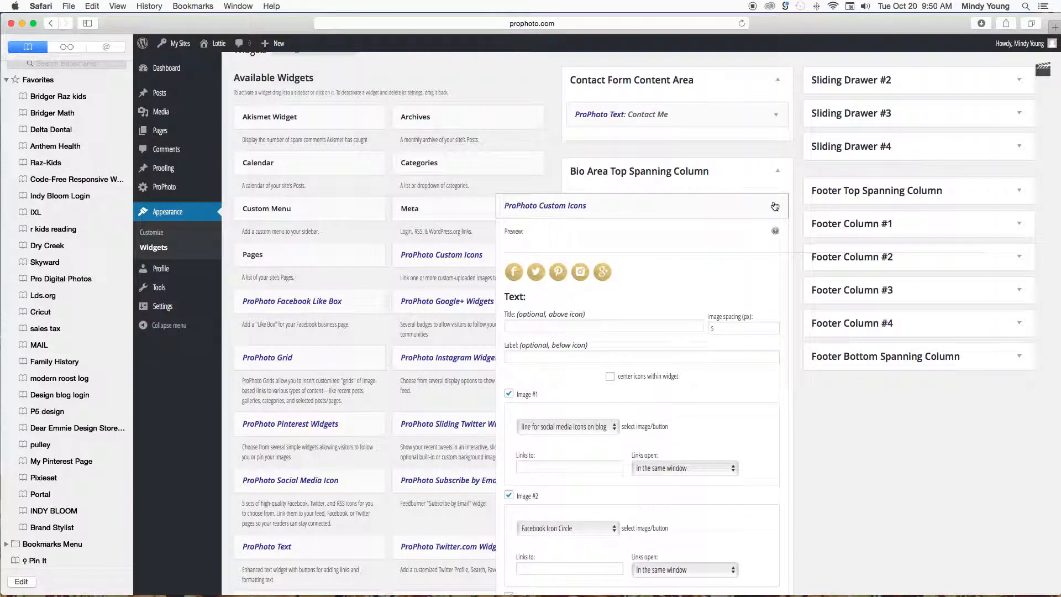
scroll(553, 288, "down", 3)
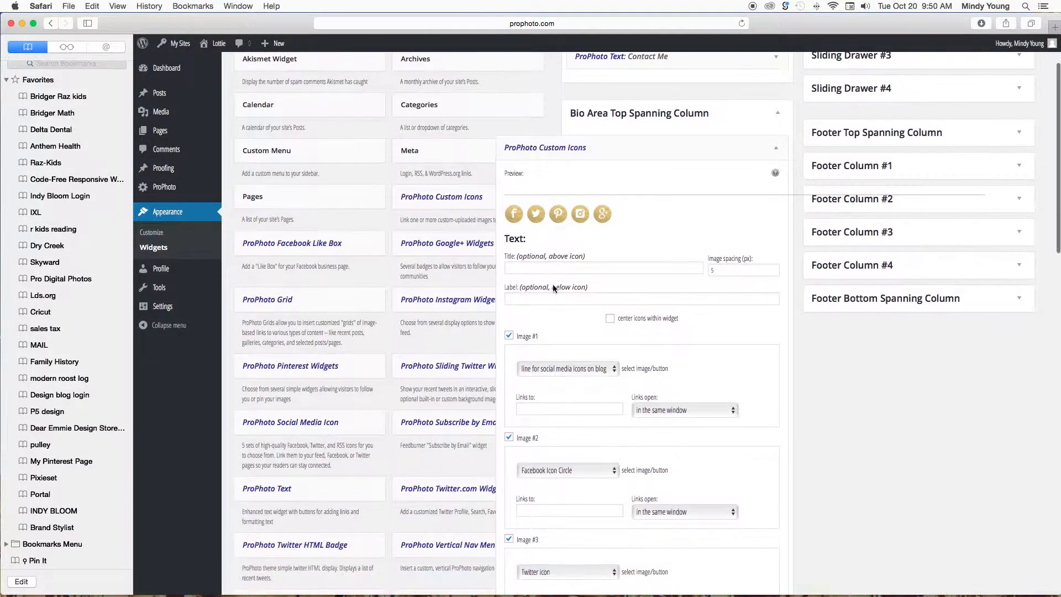
left_click(775, 147)
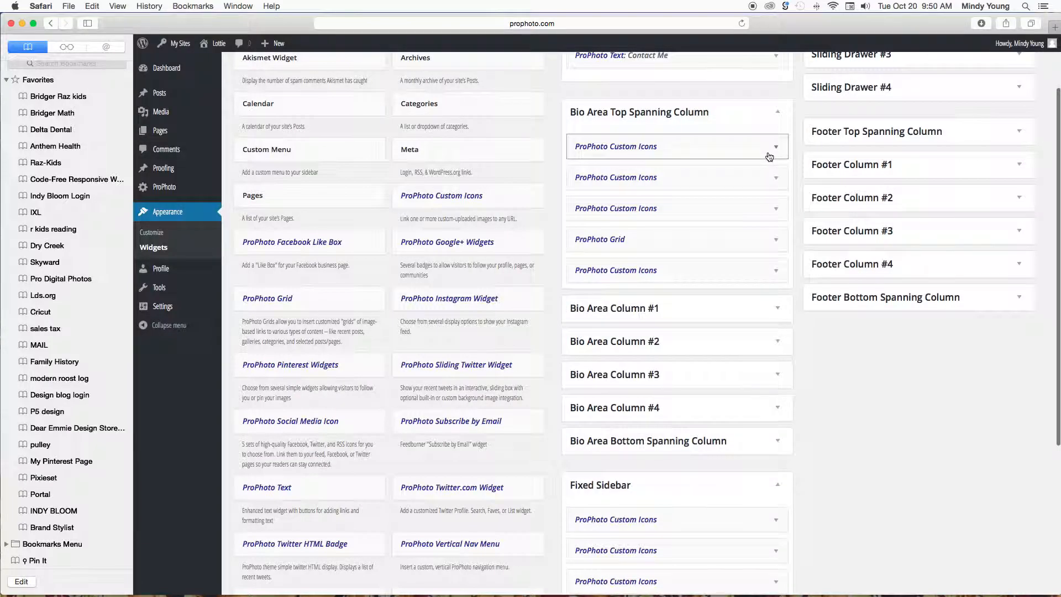
scroll(769, 157, "up", 4)
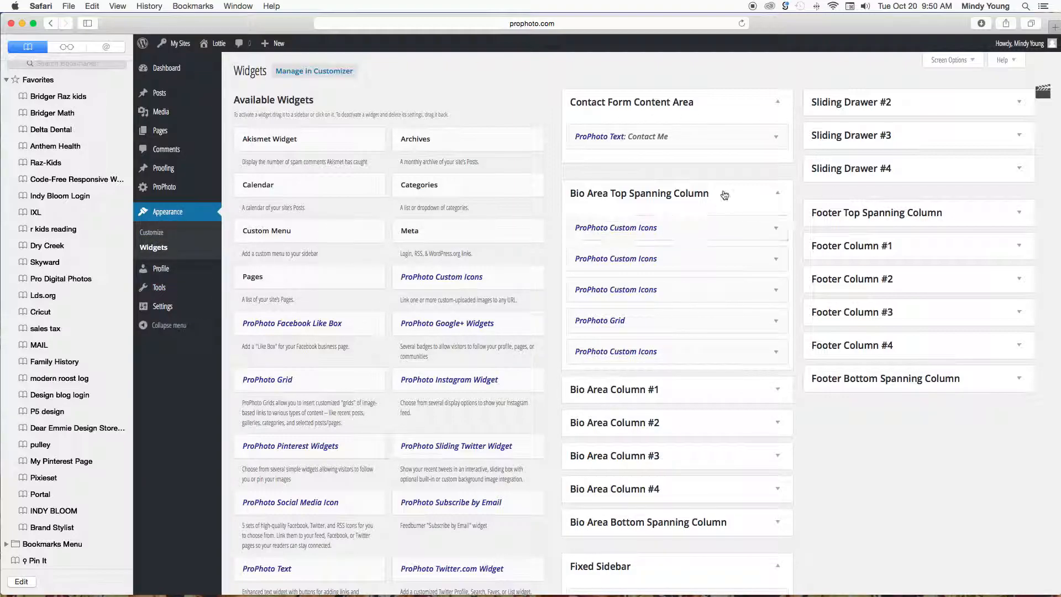
Expand the Footer Top Spanning Column and examine its custom icons widget's button previews, image selections and links, closing the widget when done
left_click(1025, 213)
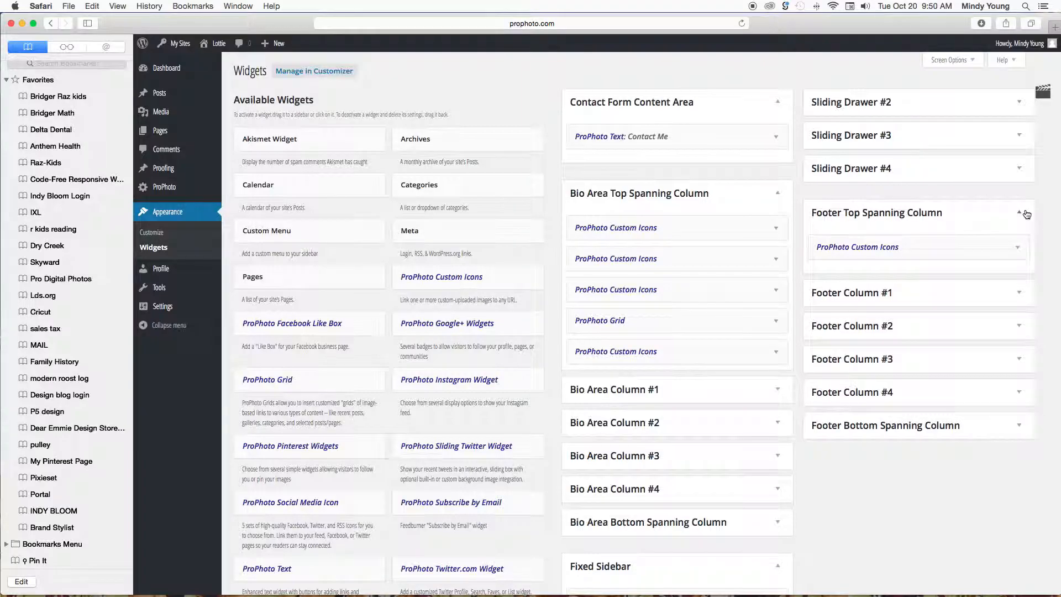
left_click(1018, 247)
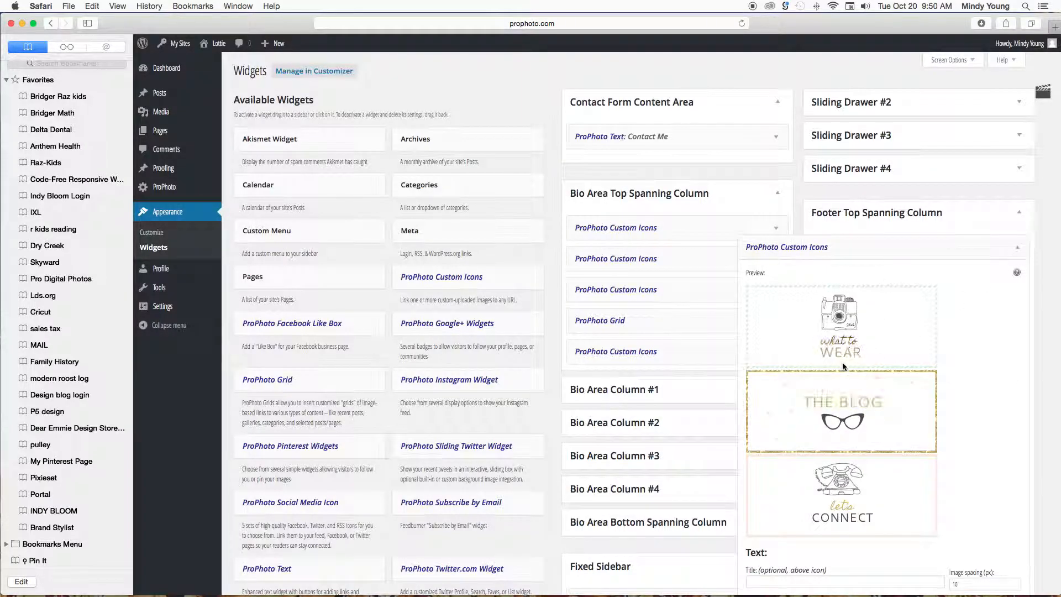
scroll(850, 145, "down", 3)
left_click(1017, 137)
left_click(1018, 137)
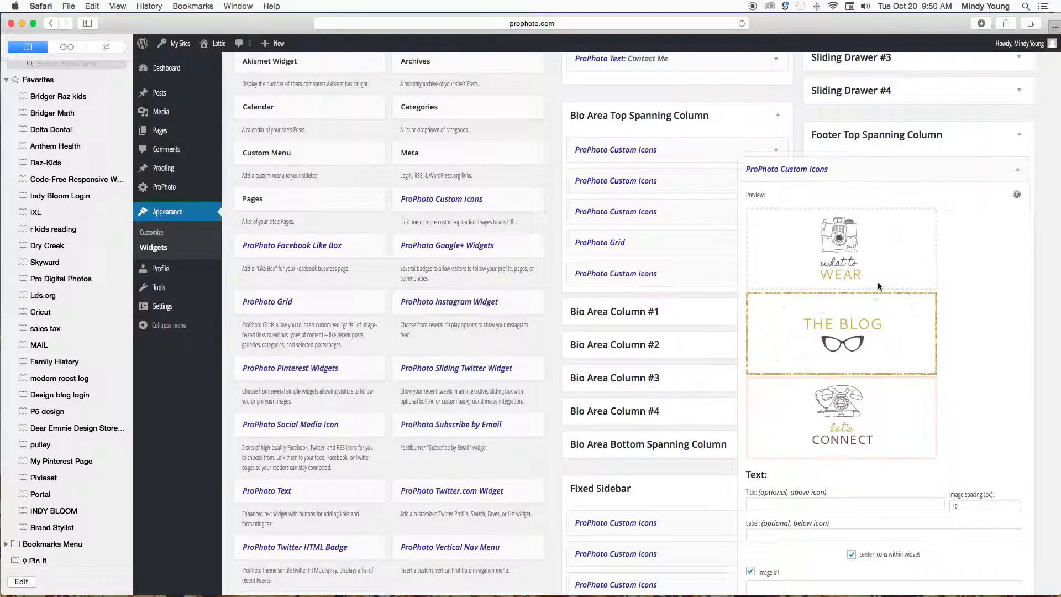
scroll(837, 370, "down", 3)
scroll(789, 526, "down", 5)
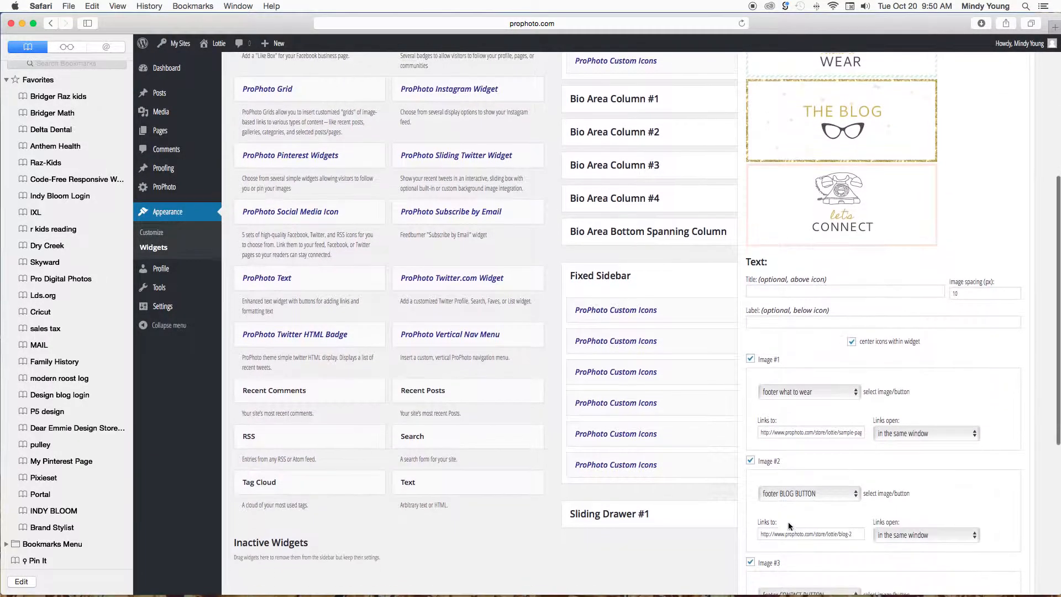
scroll(838, 485, "down", 4)
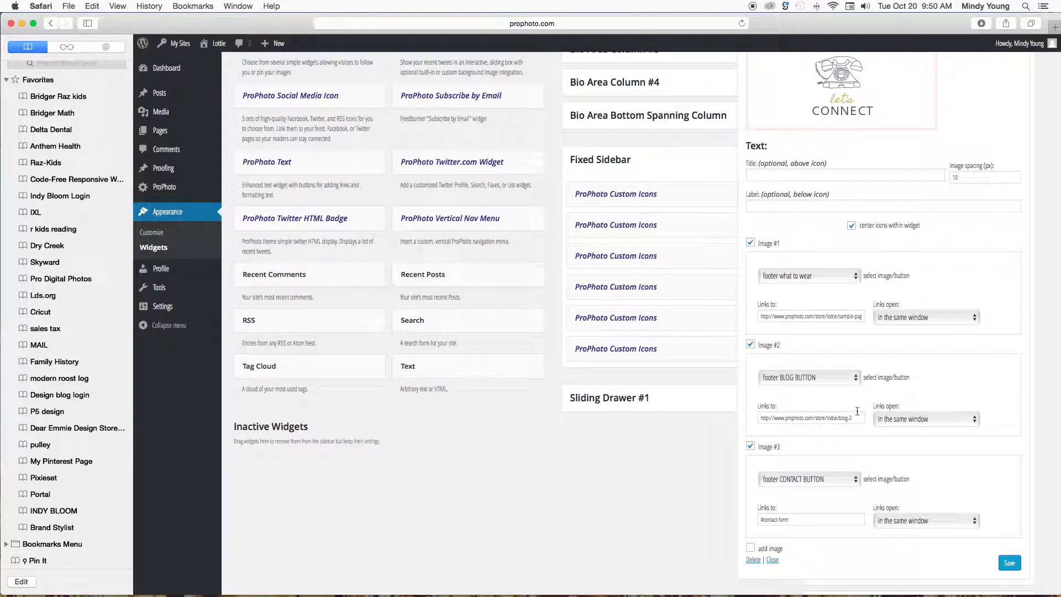
scroll(856, 411, "up", 13)
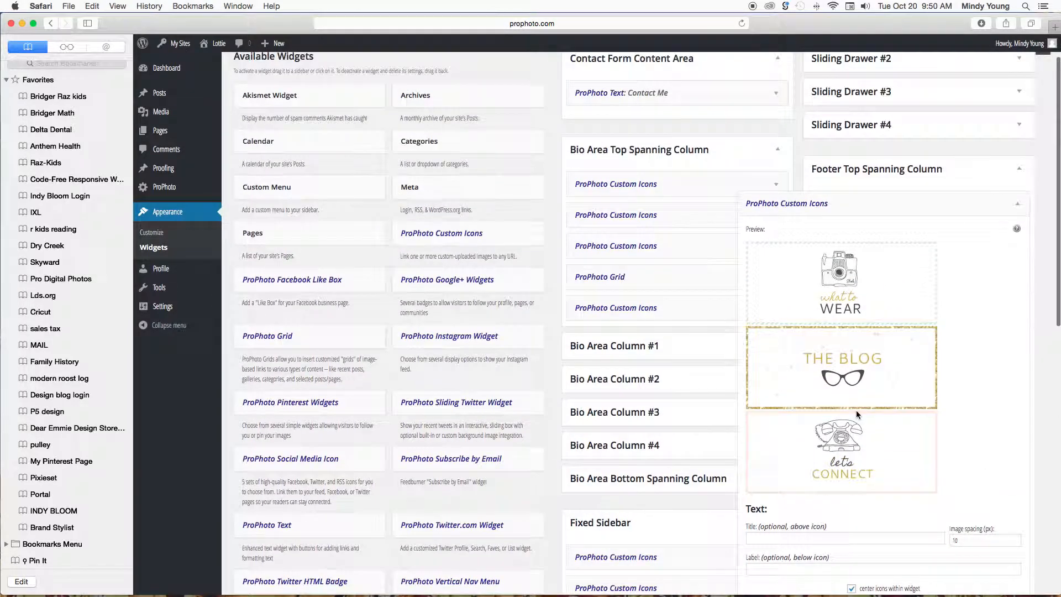
left_click(1016, 206)
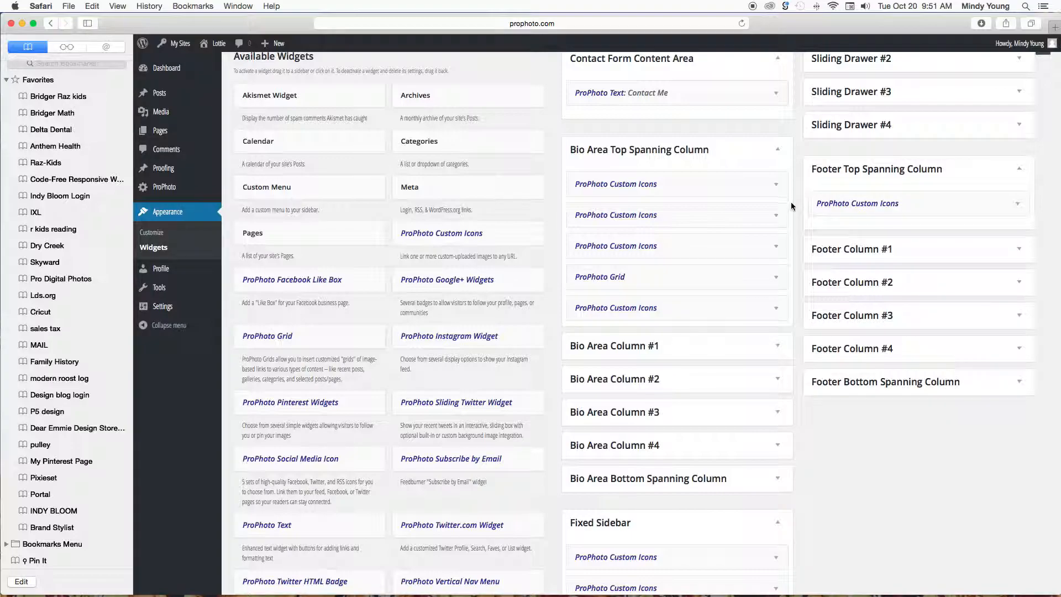
Collapse the Bio Area Top Spanning Column, Fixed Sidebar and Footer Top Spanning Column widget areas
left_click(779, 151)
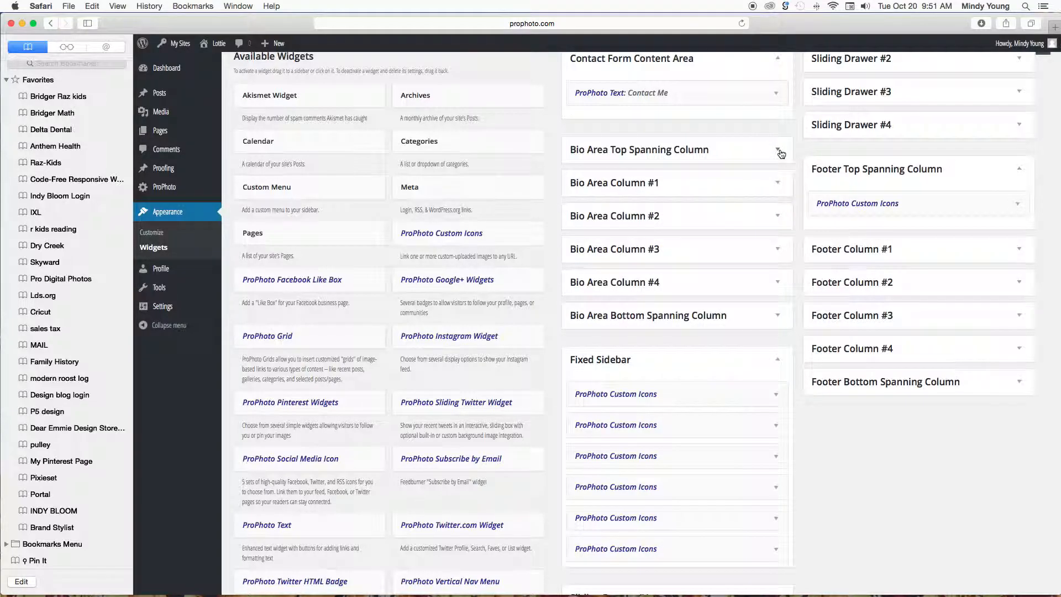
left_click(779, 360)
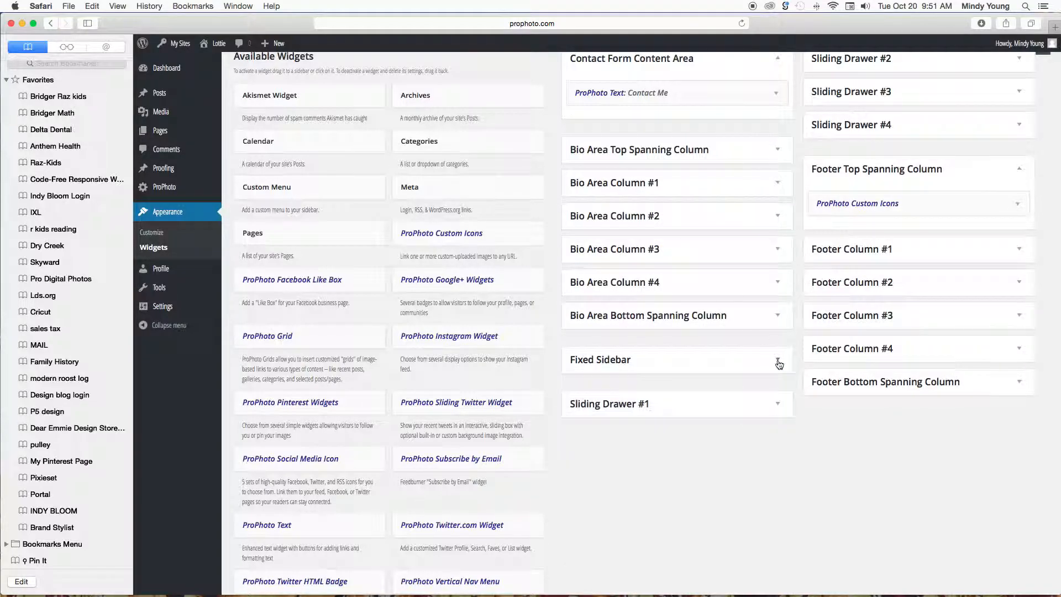
left_click(1017, 168)
scroll(735, 210, "up", 2)
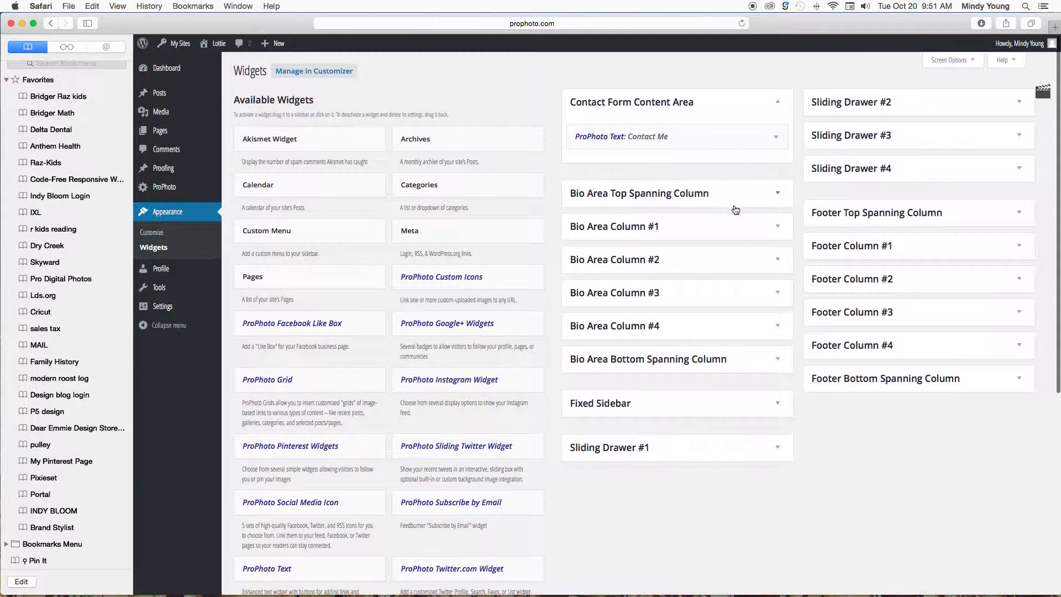
Open ProPhoto's Menus customization and examine the link details of the Newborns item in the primary navigation menu, closing the item without changes
mouse_move(207, 188)
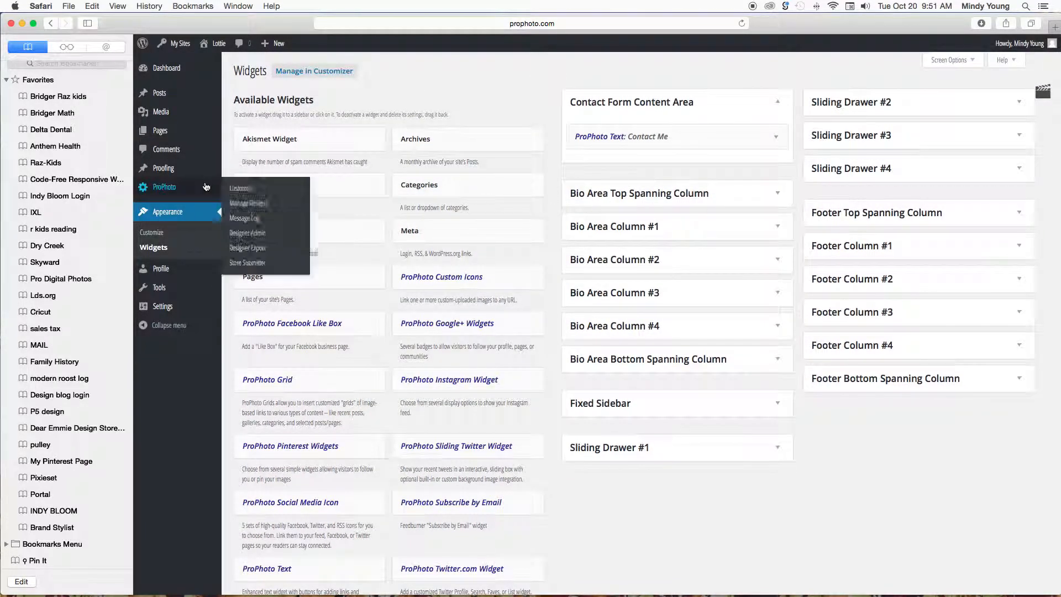
left_click(250, 189)
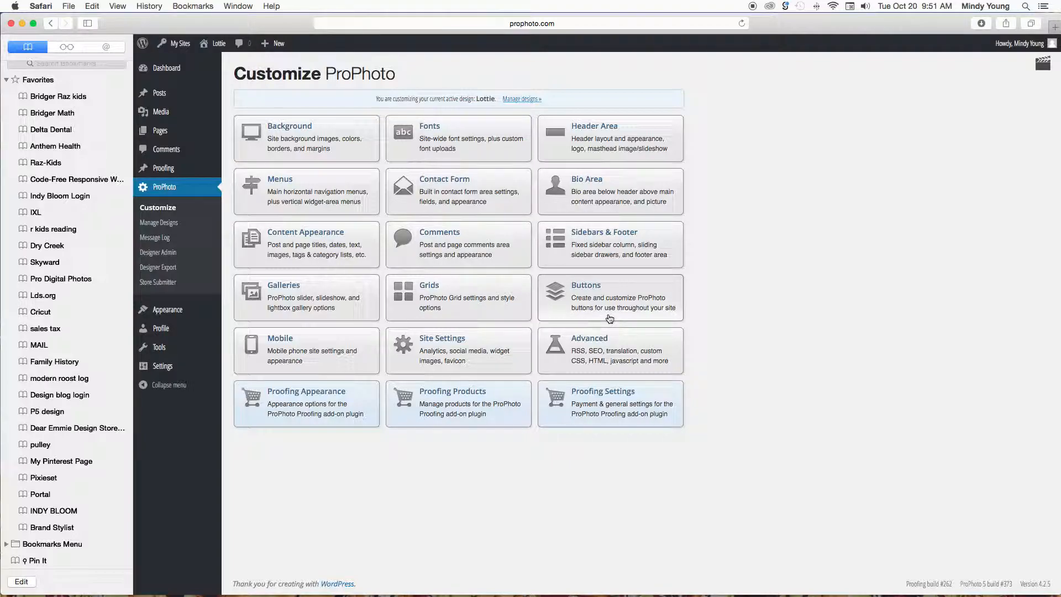
left_click(348, 187)
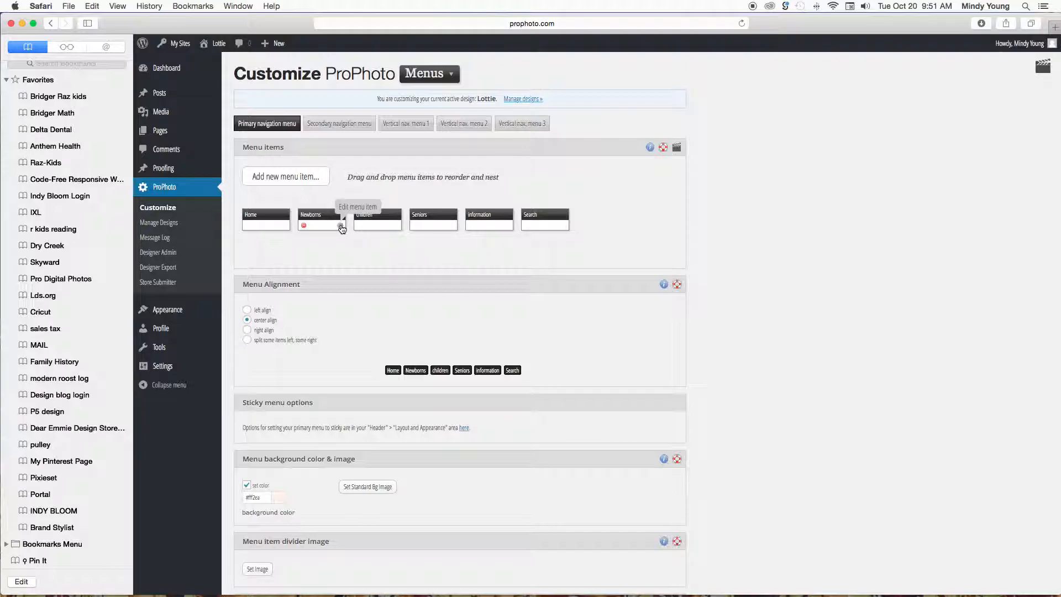
left_click(341, 227)
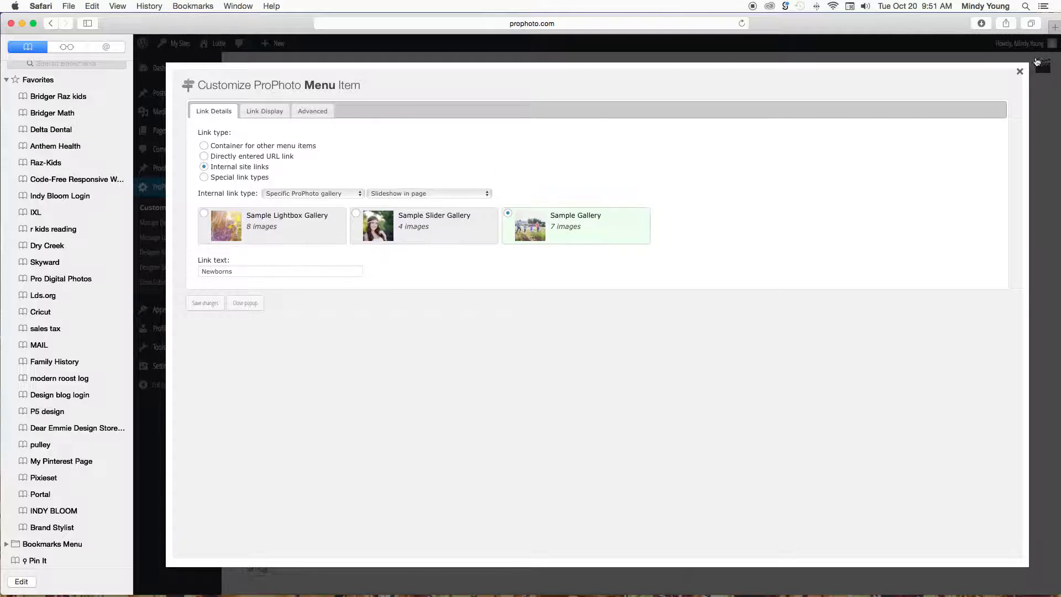
left_click(1020, 71)
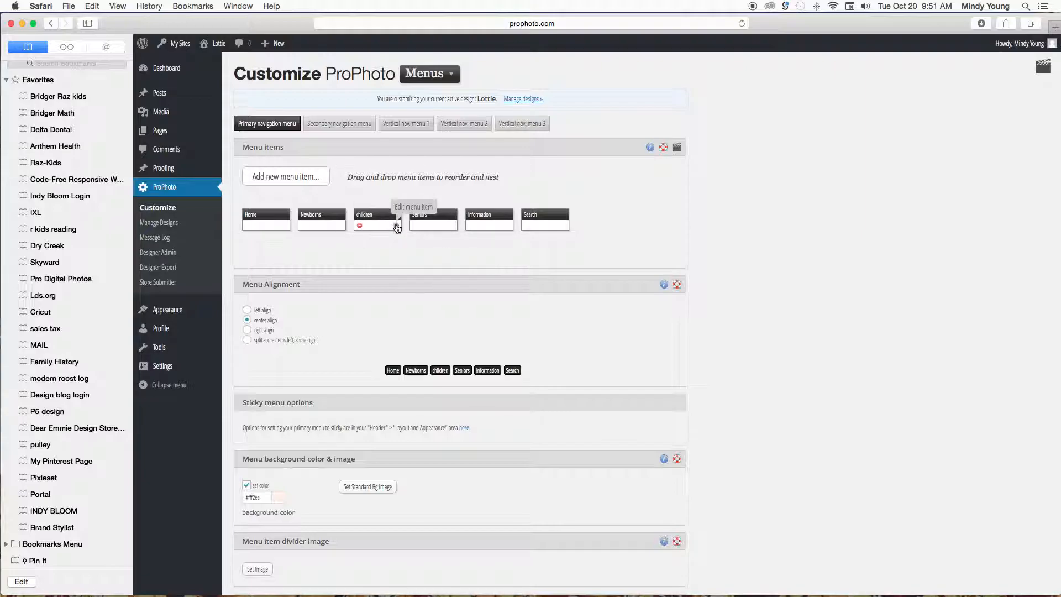
Examine the primary navigation menu's items, alignment, background, dropdown, link appearance and spacing settings, and return to the main Customize overview
mouse_move(508, 226)
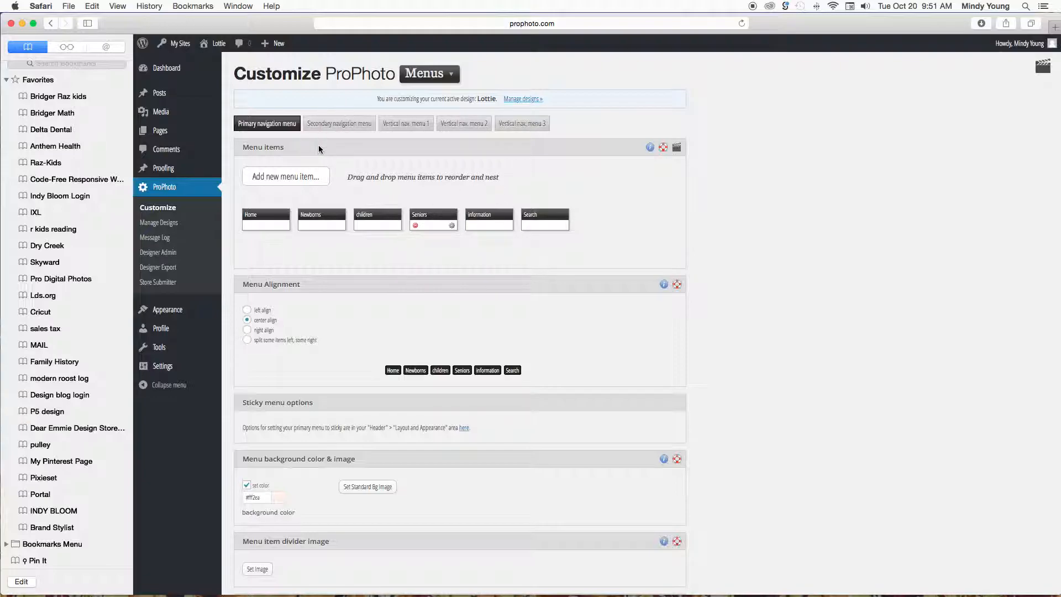
scroll(319, 324, "down", 10)
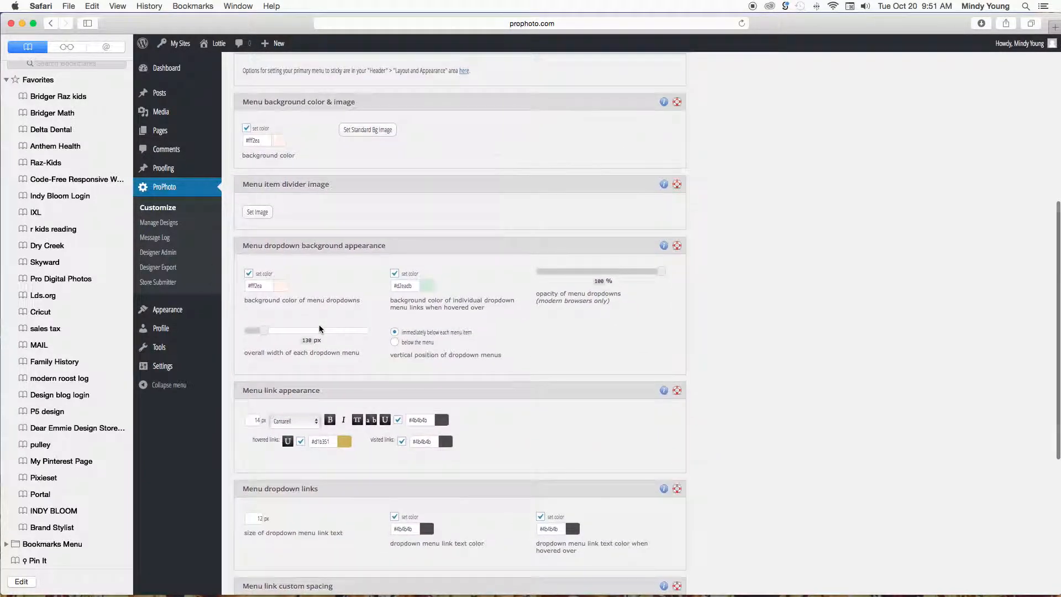
scroll(319, 329, "down", 2)
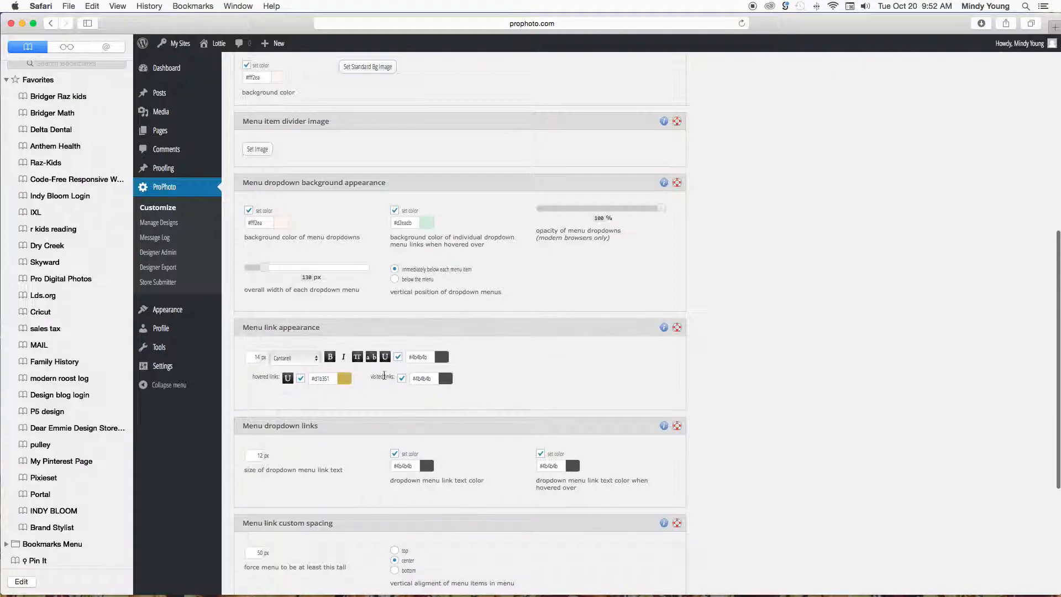
scroll(390, 331, "up", 9)
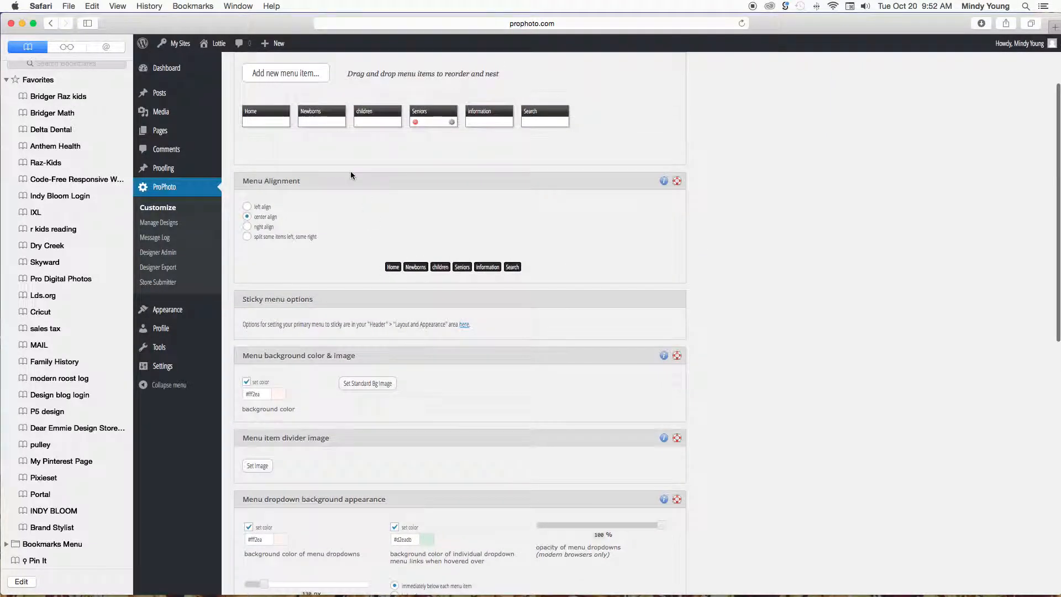
scroll(350, 175, "up", 2)
scroll(340, 287, "down", 10)
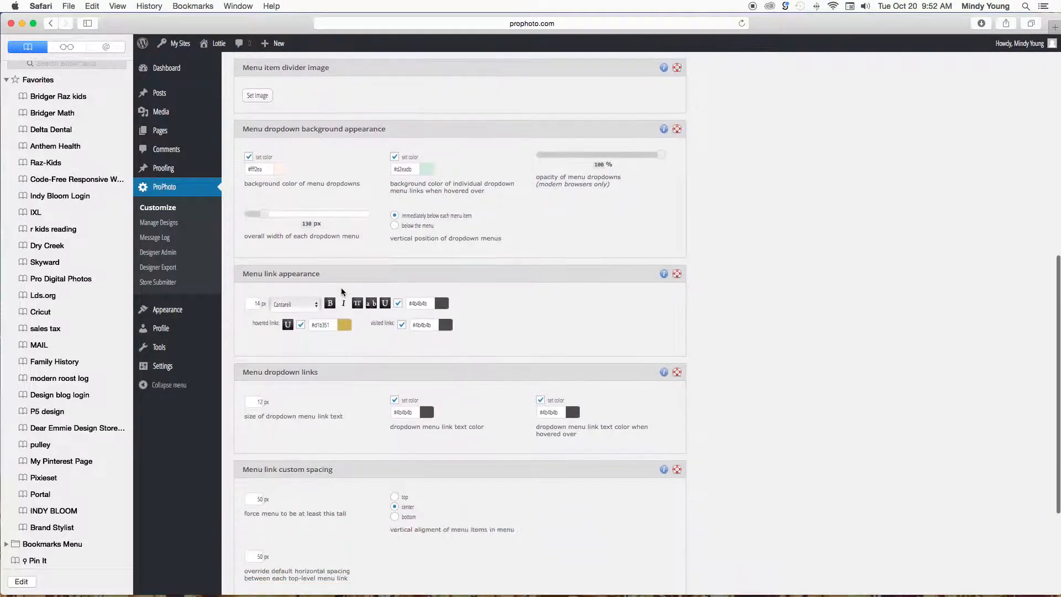
scroll(313, 291, "up", 1)
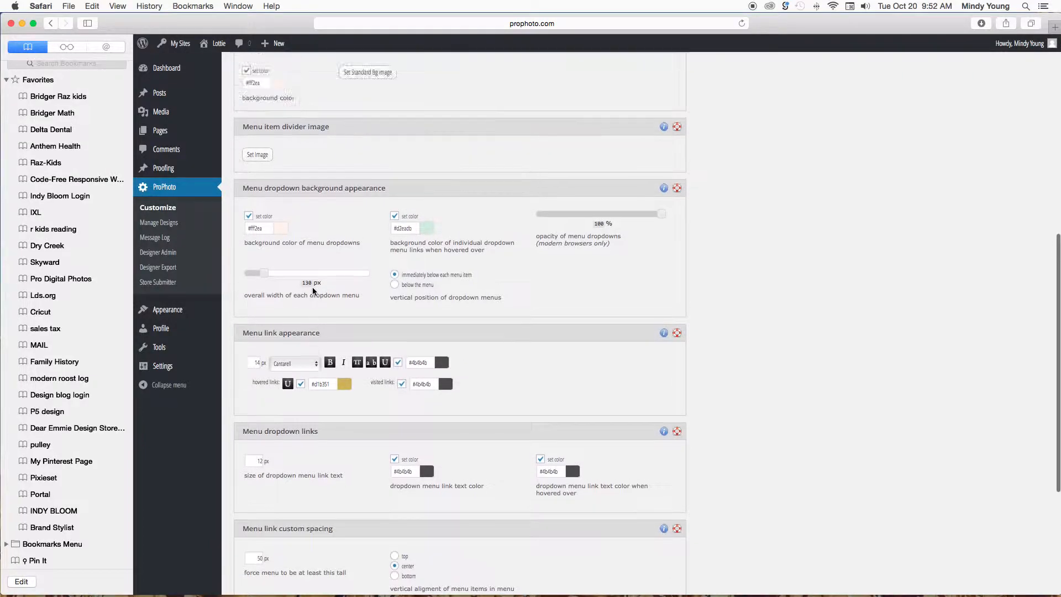
scroll(313, 289, "up", 10)
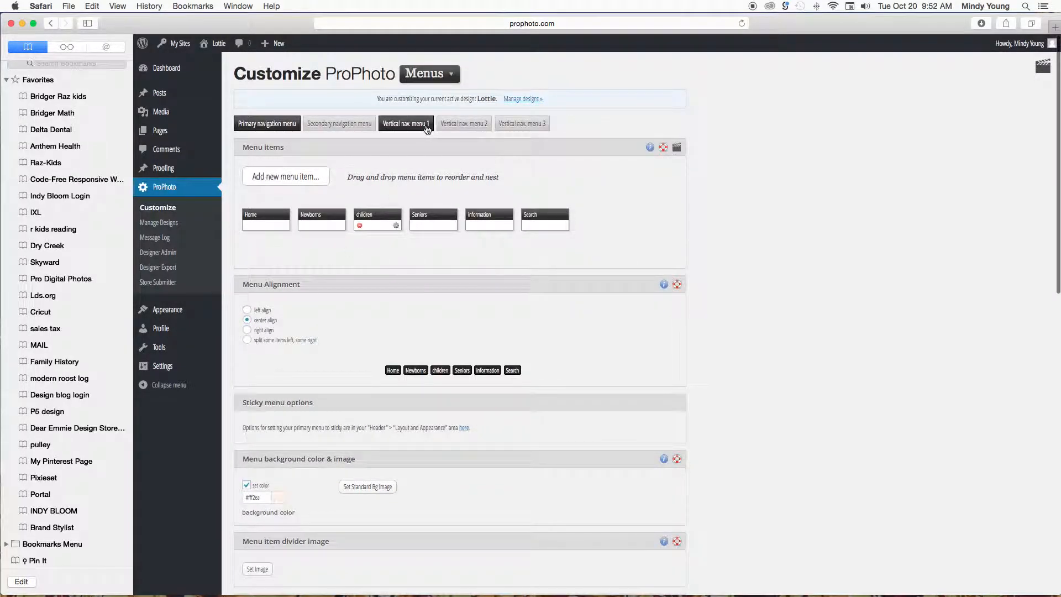
left_click(429, 74)
left_click(434, 97)
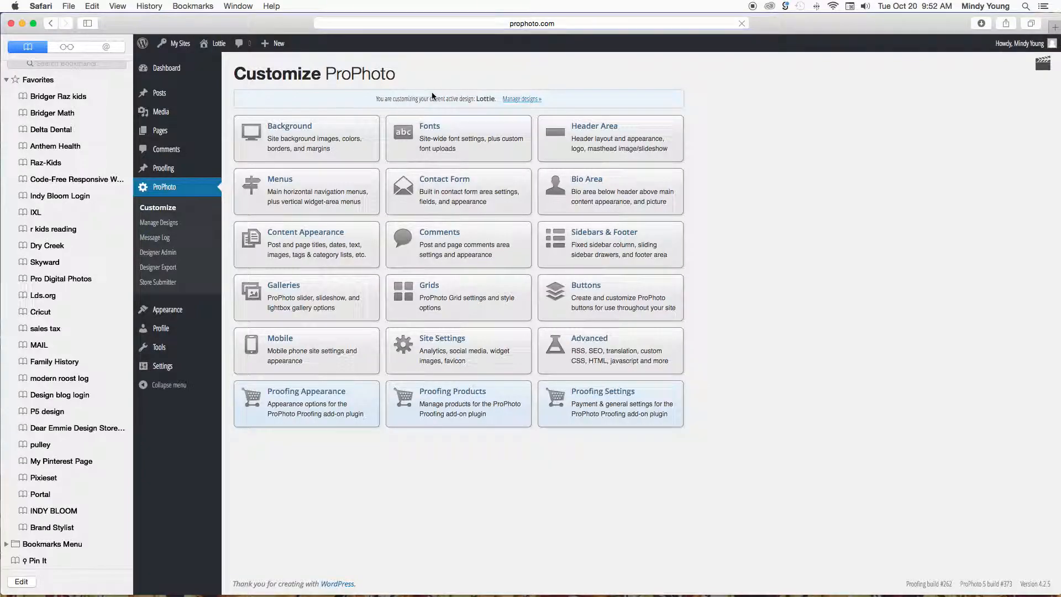